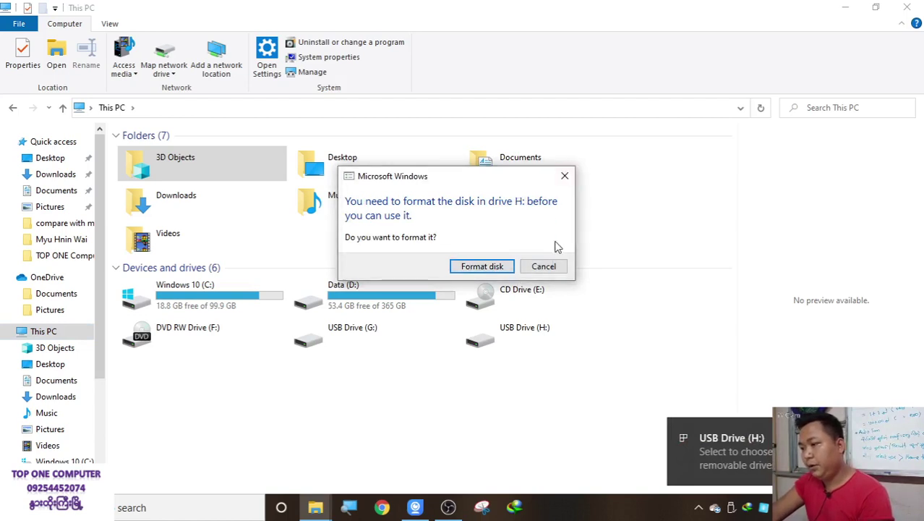
Dismiss the prompt to format drive H: and open a Command Prompt by running cmd.
{"action": "left_click", "coordinate": [566, 179]}
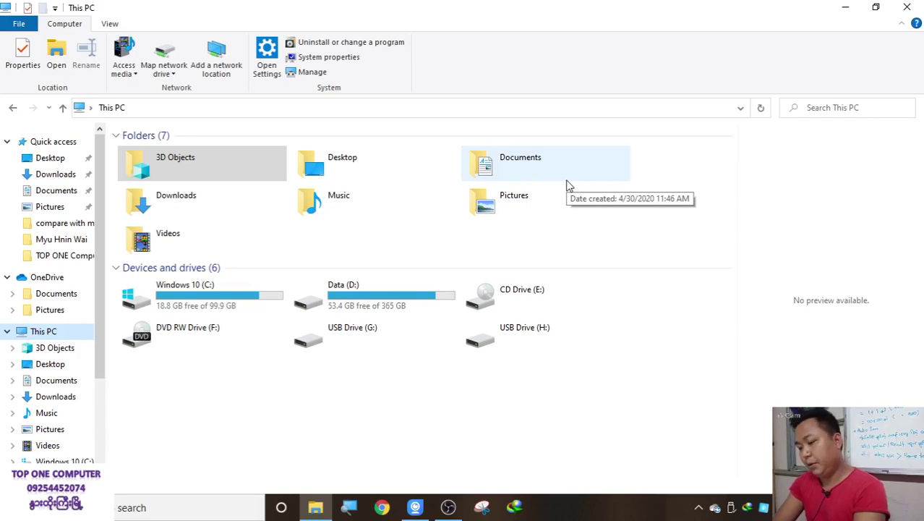
{"action": "key", "text": "super+r"}
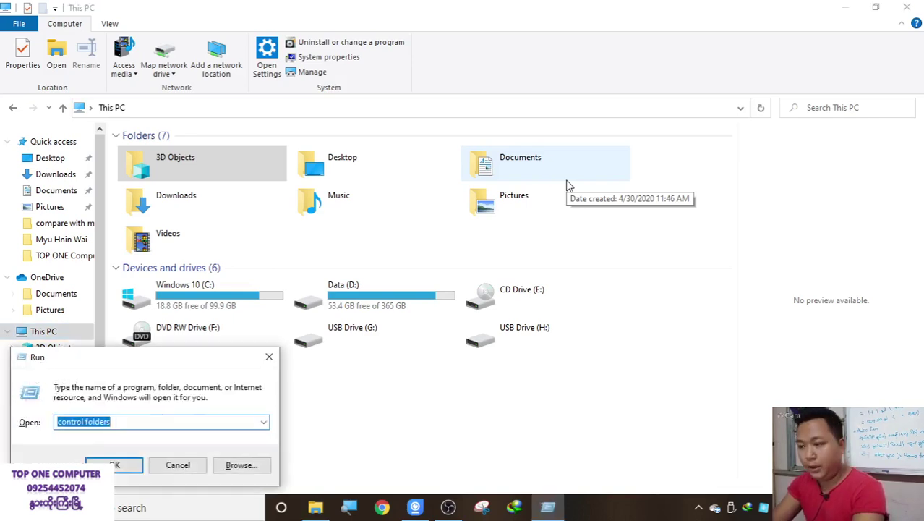
{"action": "type", "text": "cmd"}
{"action": "key", "text": "Return"}
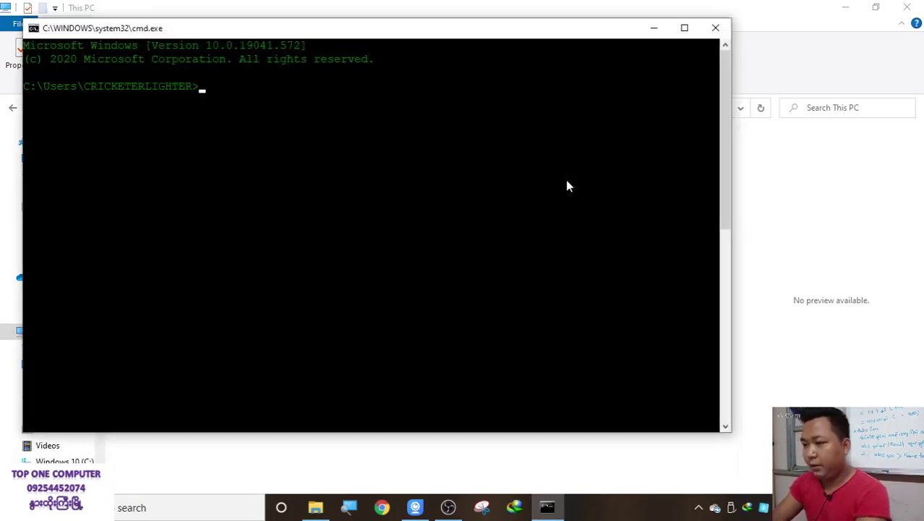
Set the Command Prompt font size to 24 and reposition the enlarged window so it fits better on screen.
{"action": "right_click", "coordinate": [462, 32]}
{"action": "left_click", "coordinate": [507, 165]}
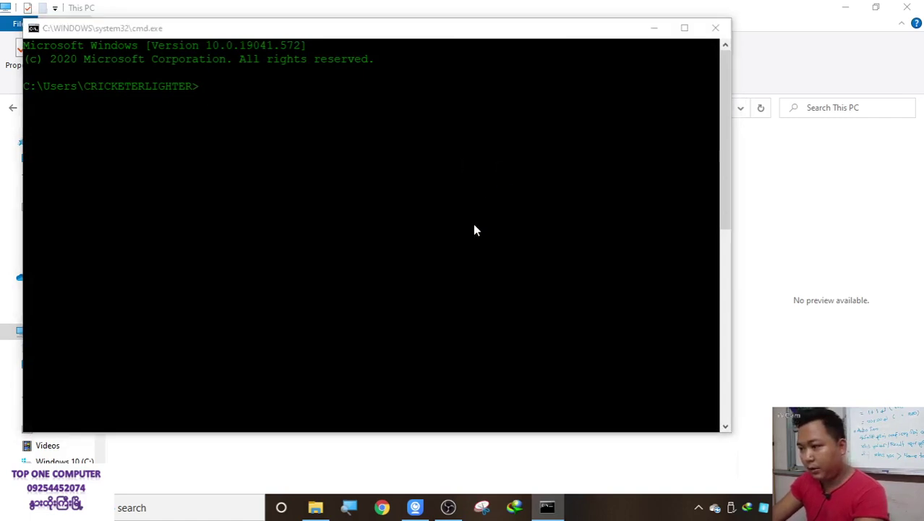
{"action": "left_click", "coordinate": [61, 135]}
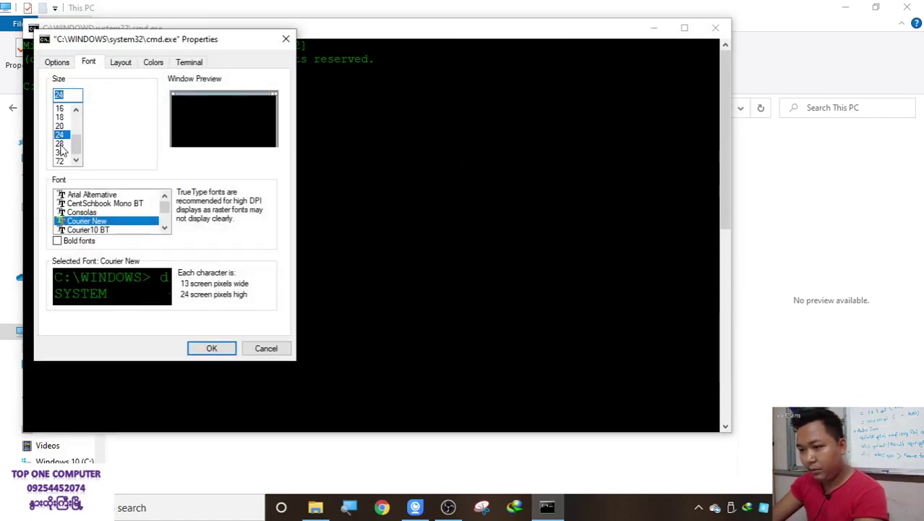
{"action": "left_click", "coordinate": [216, 348]}
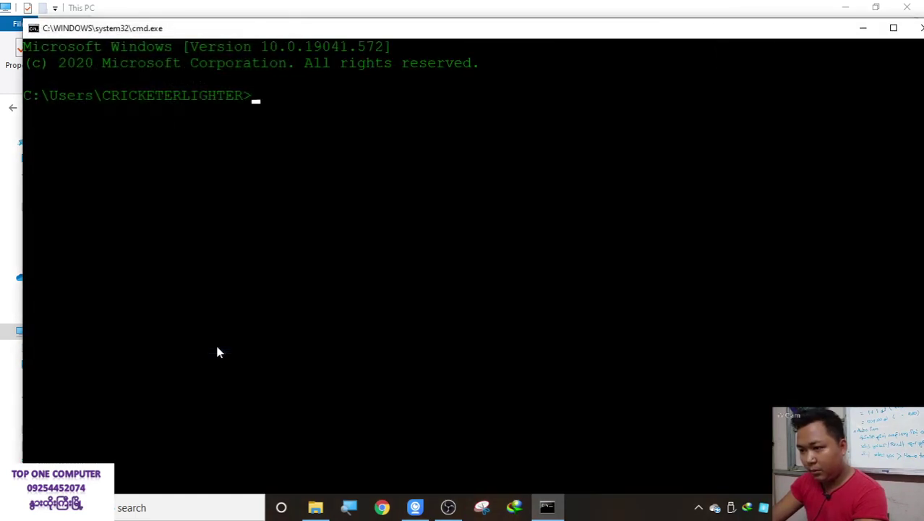
{"action": "mouse_move", "coordinate": [502, 36]}
{"action": "left_mouse_down"}
{"action": "mouse_move", "coordinate": [470, 5]}
{"action": "mouse_move", "coordinate": [491, 27]}
{"action": "mouse_move", "coordinate": [476, 27]}
{"action": "mouse_move", "coordinate": [497, 29]}
{"action": "mouse_move", "coordinate": [487, 26]}
{"action": "left_mouse_up"}
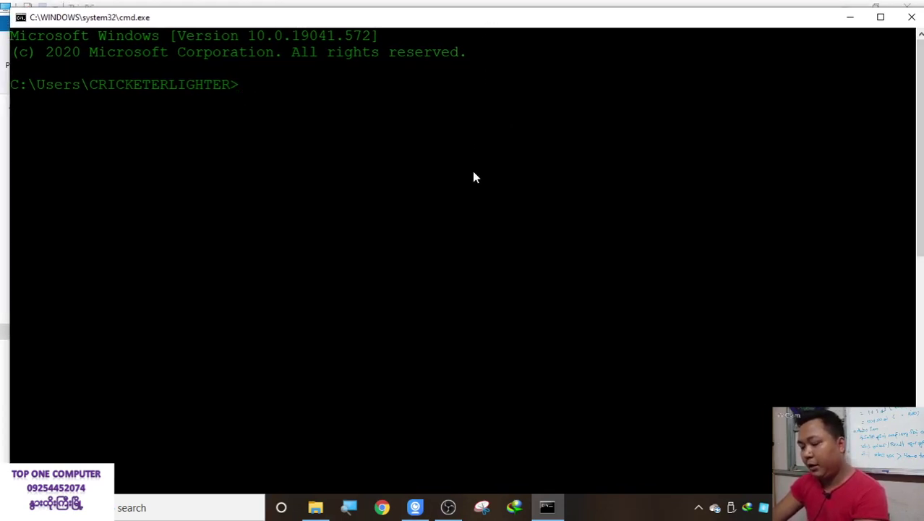
Launch the On-Screen Keyboard by running osk and close it again.
{"action": "key", "text": "super+r"}
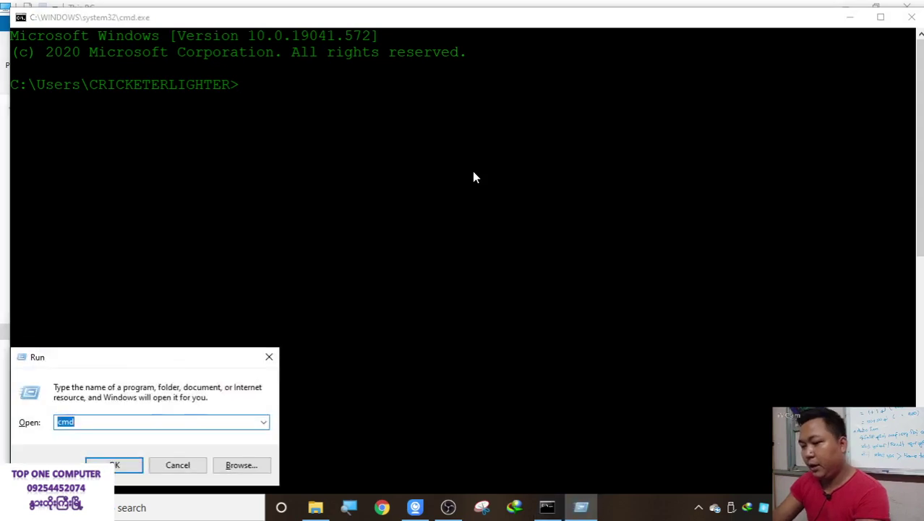
{"action": "type", "text": "mrt"}
{"action": "key", "text": "Return"}
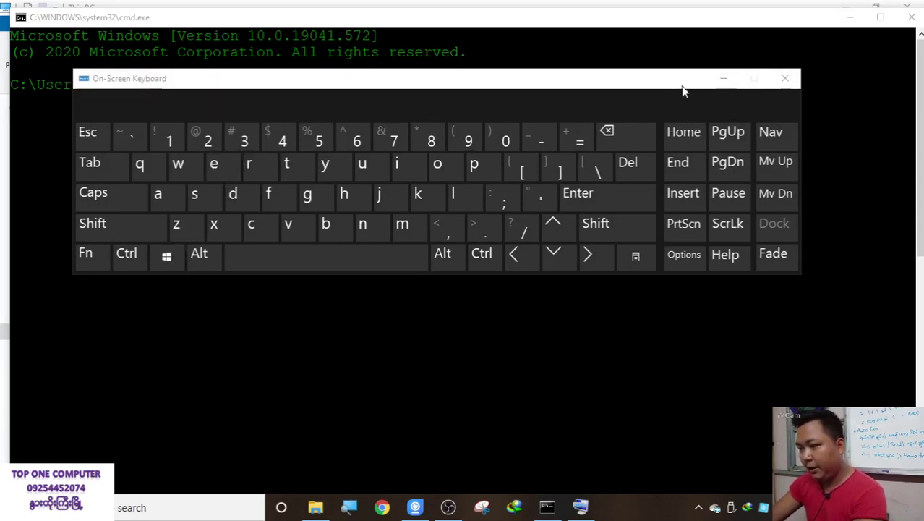
{"action": "key", "text": "super+r"}
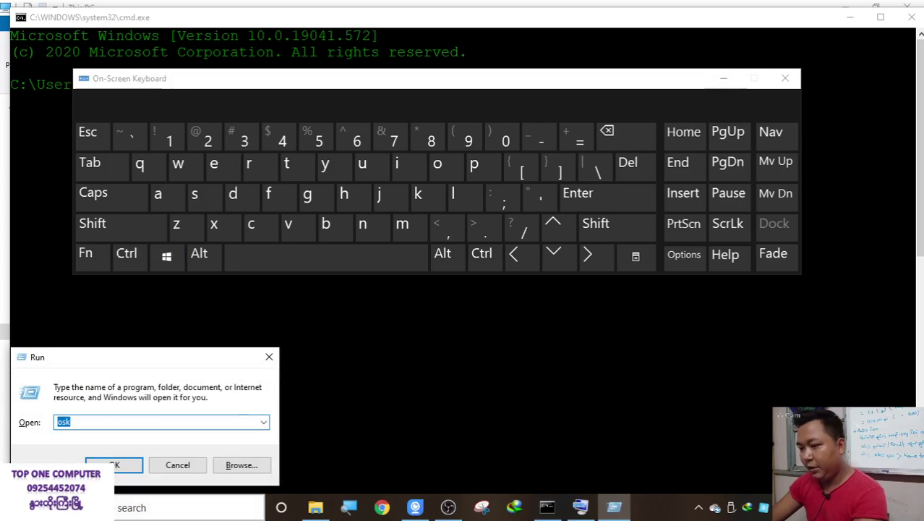
{"action": "left_click", "coordinate": [784, 78]}
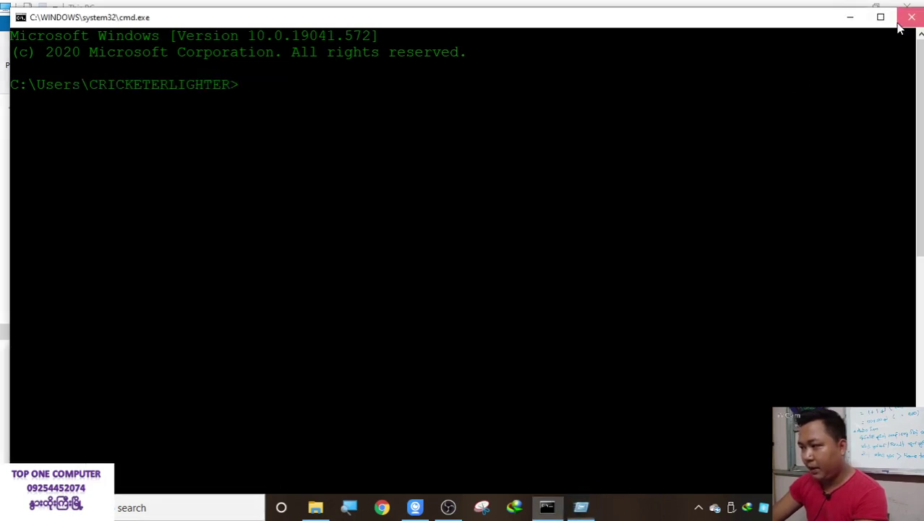
Replace the open Command Prompt with a fresh one by running cmd, and start diskpart in it.
{"action": "left_click", "coordinate": [911, 16]}
{"action": "type", "text": "cmd"}
{"action": "key", "text": "Return"}
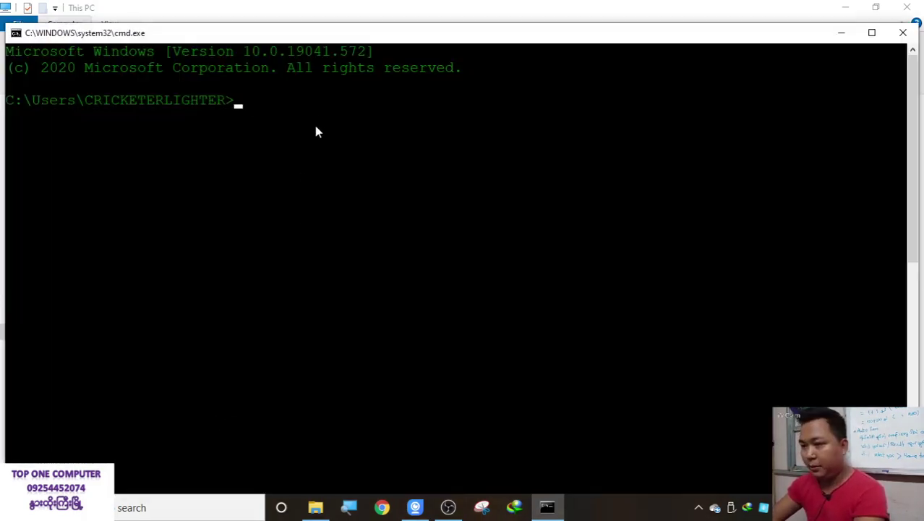
{"action": "type", "text": "diskpart"}
{"action": "key", "text": "Return"}
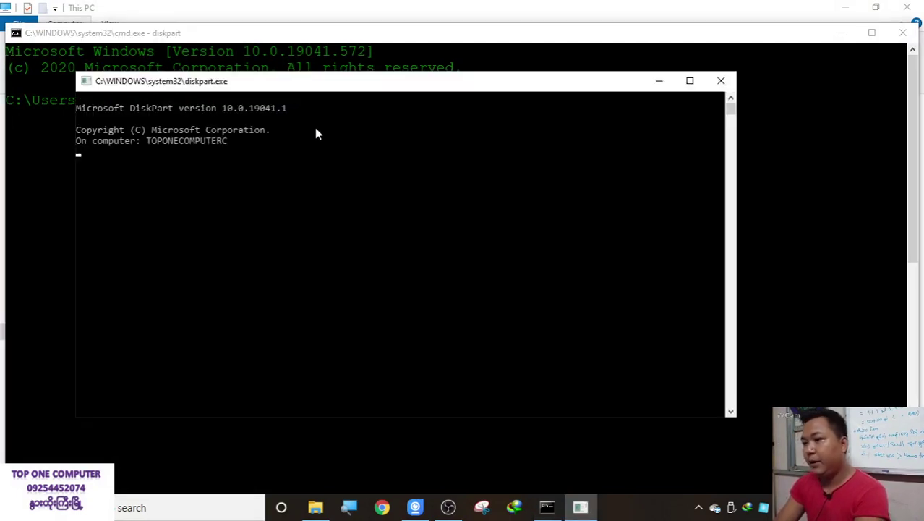
Set the font size of the DiskPart window to 24 and reposition the enlarged window.
{"action": "right_click", "coordinate": [327, 83]}
{"action": "left_click", "coordinate": [368, 221]}
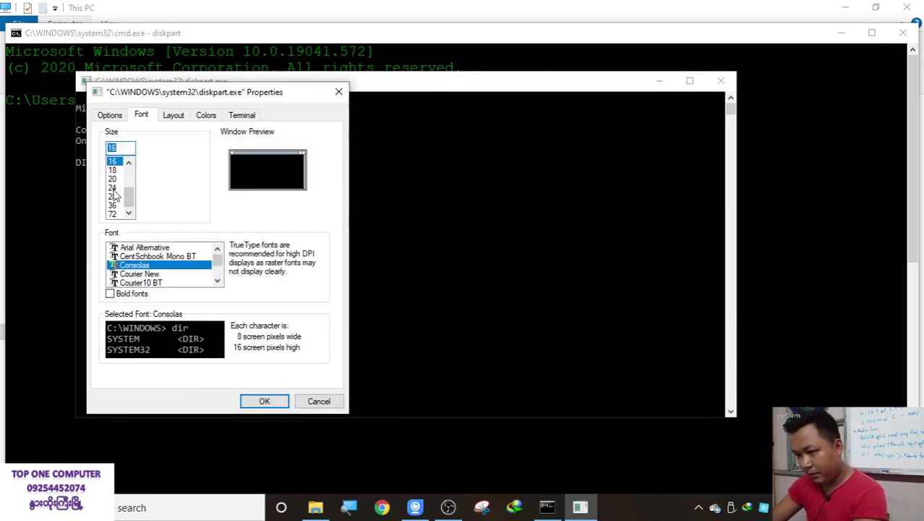
{"action": "left_click", "coordinate": [113, 187]}
{"action": "left_click", "coordinate": [266, 400]}
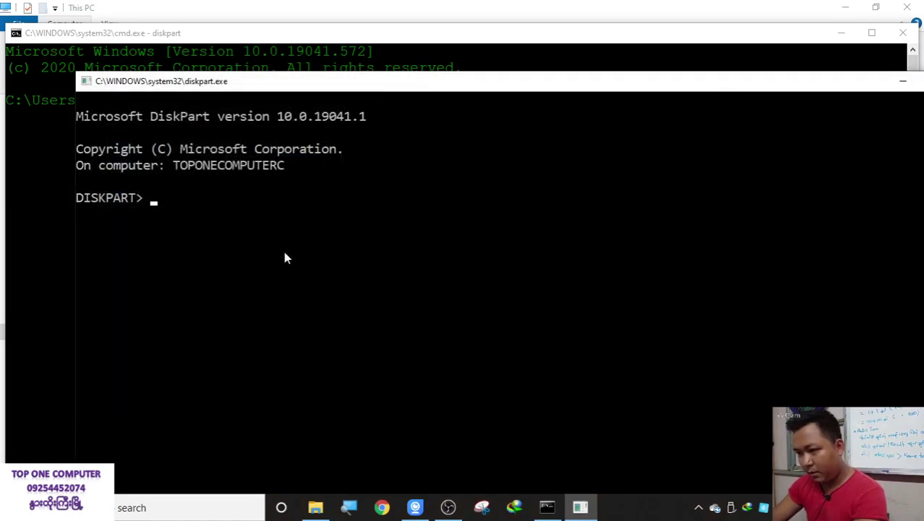
{"action": "left_click", "coordinate": [266, 94]}
{"action": "left_click_drag", "start_coordinate": [265, 82], "coordinate": [210, 52]}
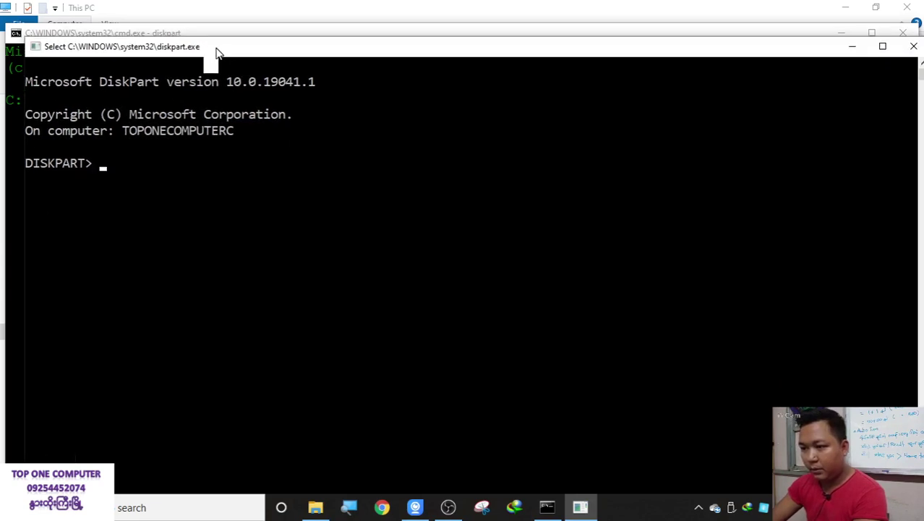
List the connected disks with list disk and check the status and size of Disk 1.
{"action": "left_click", "coordinate": [254, 194]}
{"action": "type", "text": "l"}
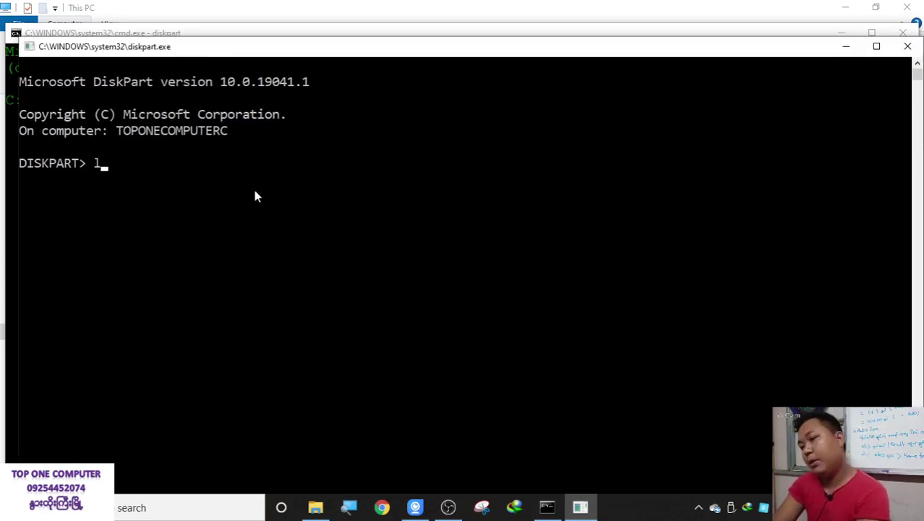
{"action": "type", "text": "ist disk"}
{"action": "key", "text": "Return"}
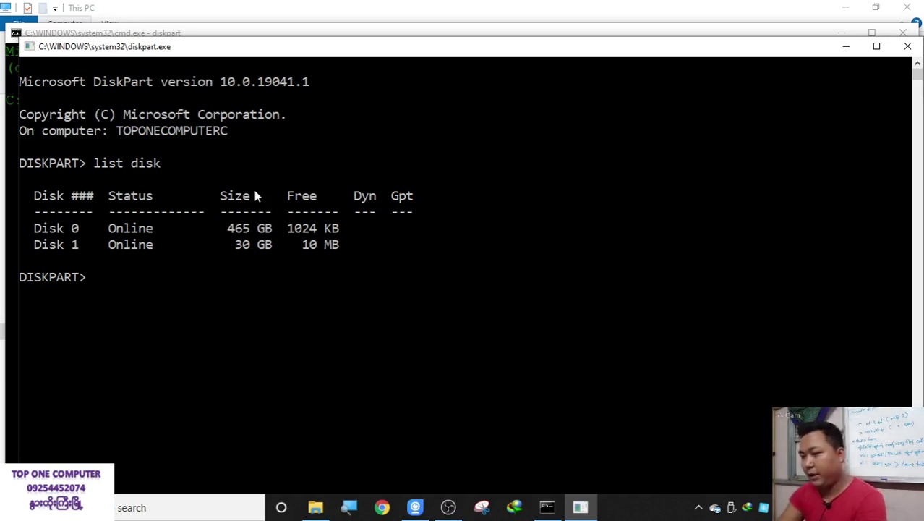
{"action": "left_click", "coordinate": [130, 249]}
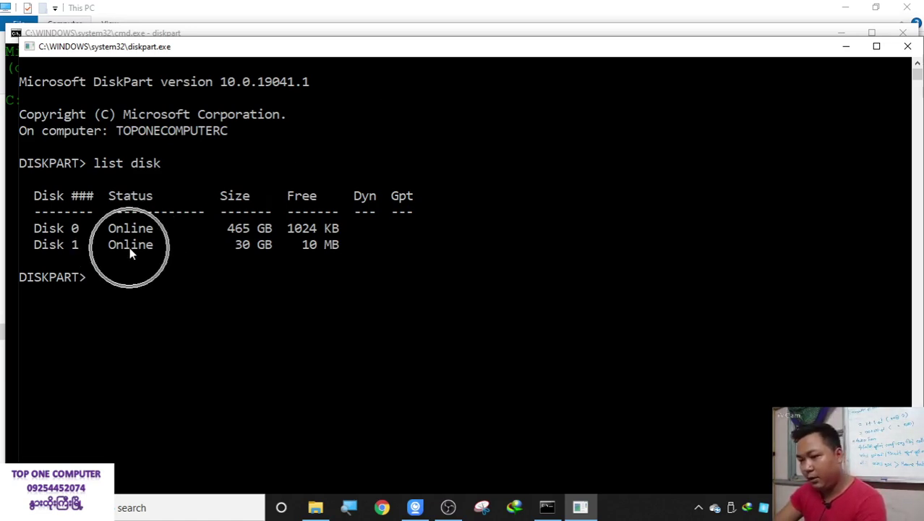
{"action": "left_click", "coordinate": [129, 247]}
{"action": "left_click", "coordinate": [130, 246]}
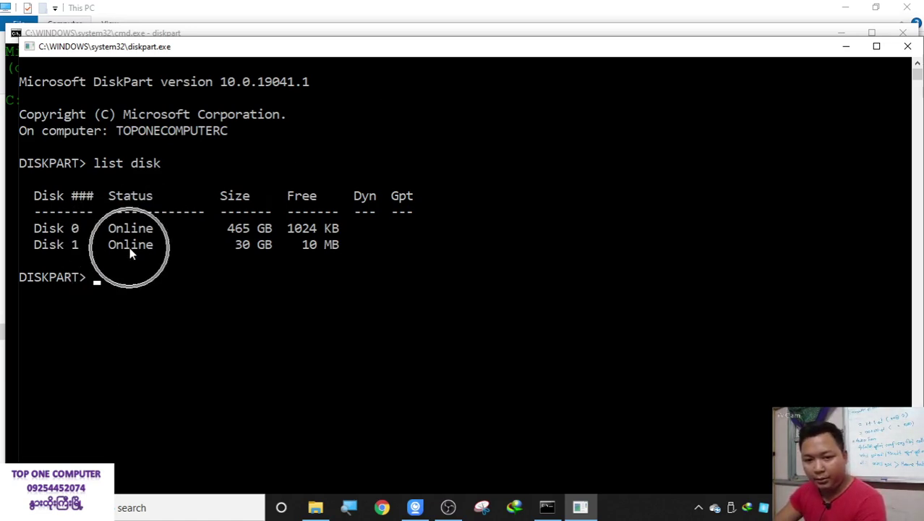
{"action": "left_click", "coordinate": [261, 260]}
{"action": "left_click", "coordinate": [260, 253]}
{"action": "left_click", "coordinate": [261, 253]}
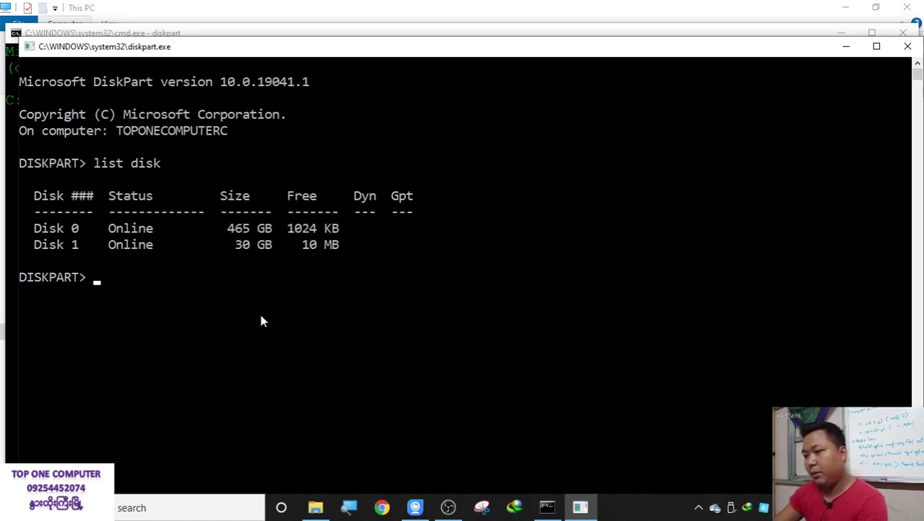
Select the USB disk with sel disk 1, then run list disk again in the maximized window to check the selection.
{"action": "type", "text": "sel disk "}
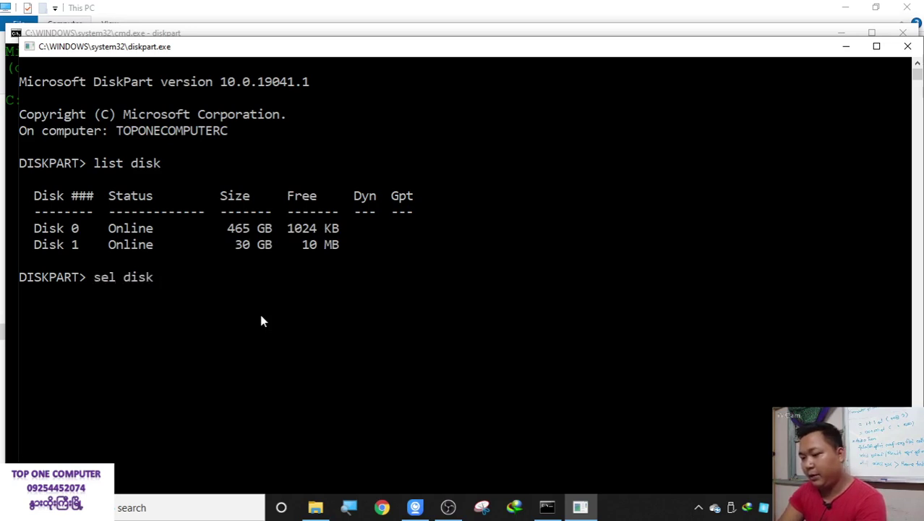
{"action": "type", "text": "1"}
{"action": "key", "text": "Return"}
{"action": "type", "text": "list disk"}
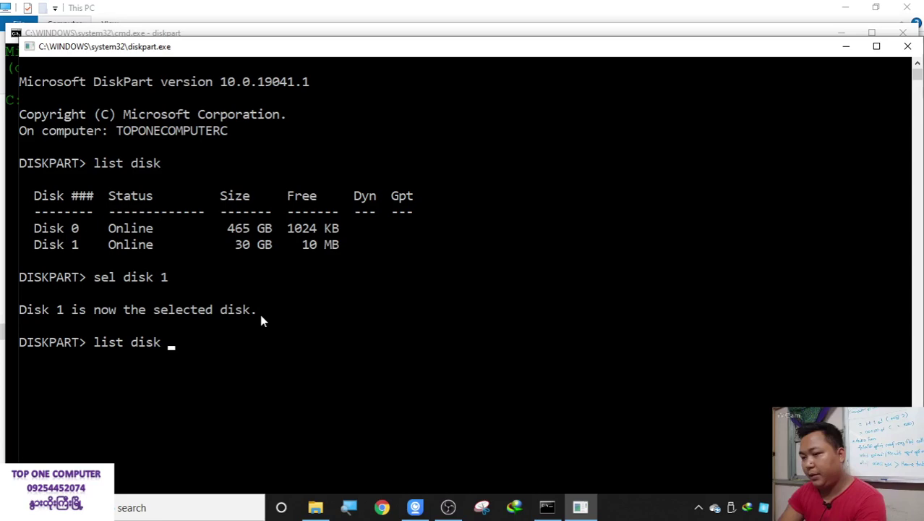
{"action": "key", "text": "Return"}
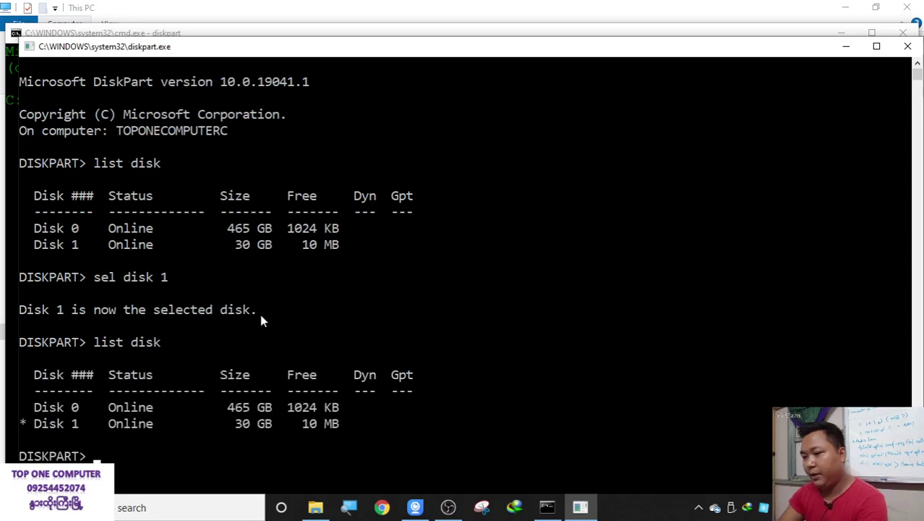
{"action": "left_click_drag", "start_coordinate": [233, 49], "coordinate": [231, 1]}
{"action": "left_click", "coordinate": [94, 427]}
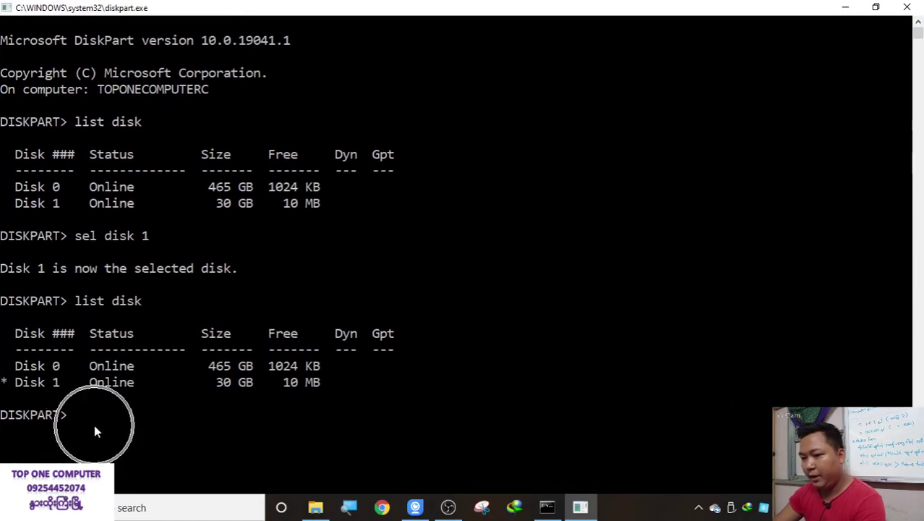
{"action": "left_click", "coordinate": [18, 383]}
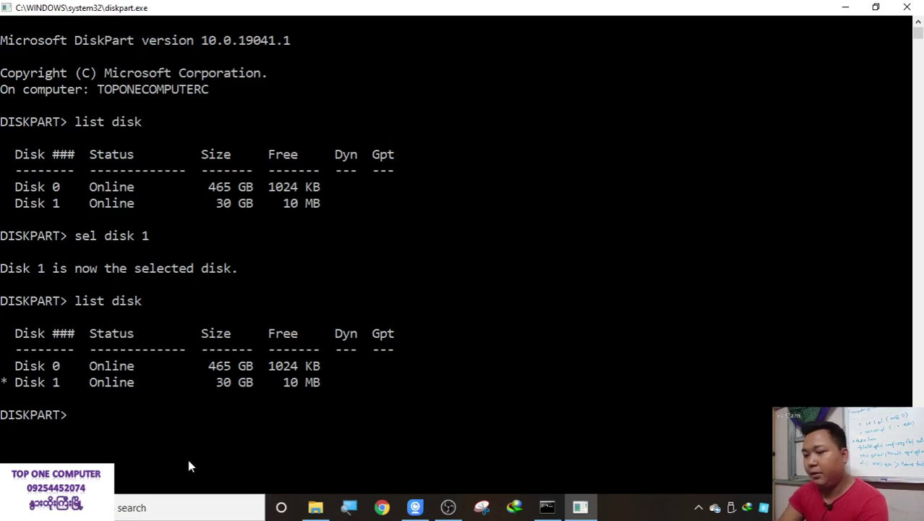
Erase the selected disk with the clean command and refresh This PC to check the drives before returning to DiskPart.
{"action": "type", "text": "clean"}
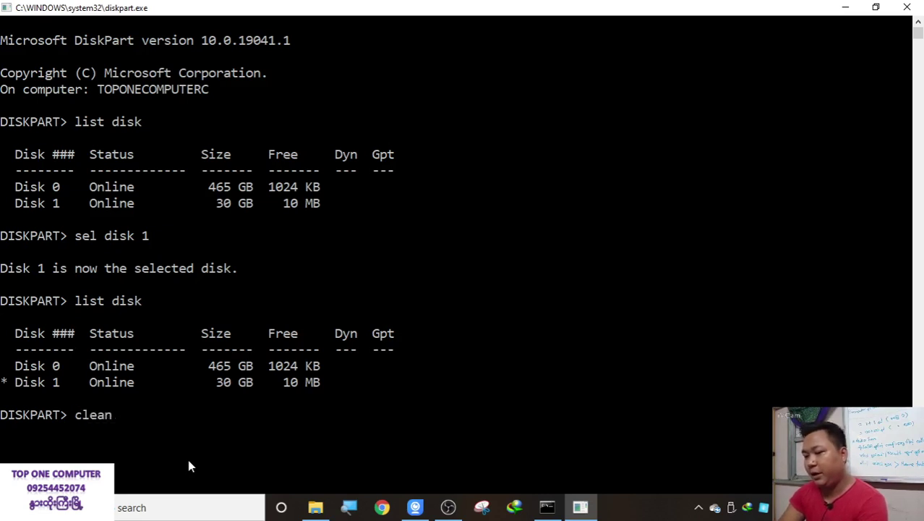
{"action": "key", "text": "Return"}
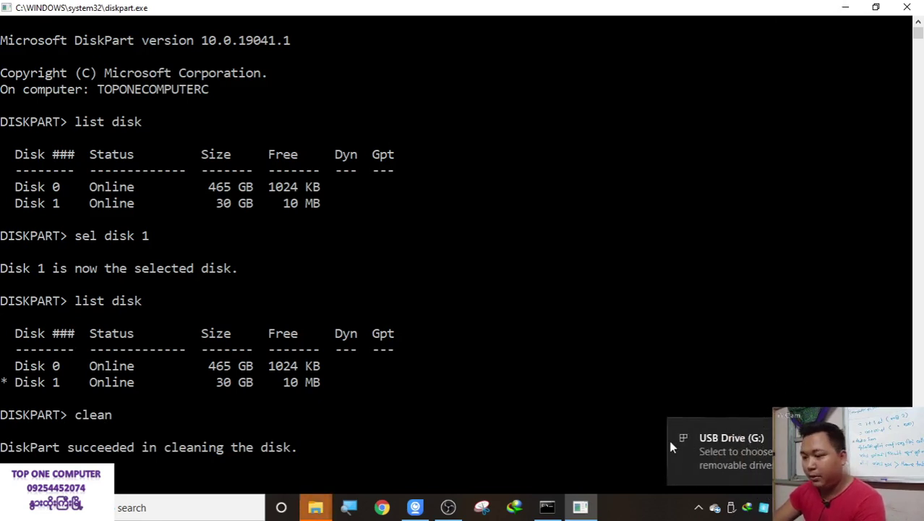
{"action": "mouse_move", "coordinate": [327, 512]}
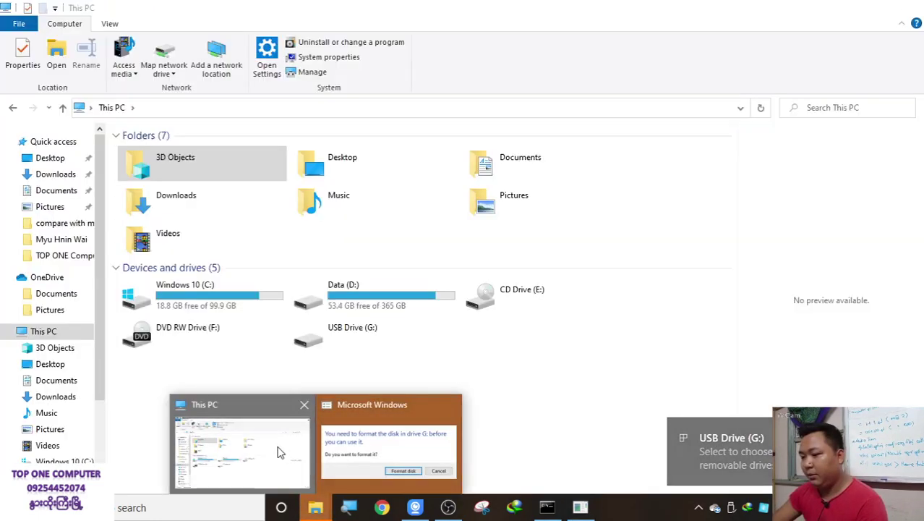
{"action": "left_click", "coordinate": [279, 450]}
{"action": "right_click", "coordinate": [333, 402]}
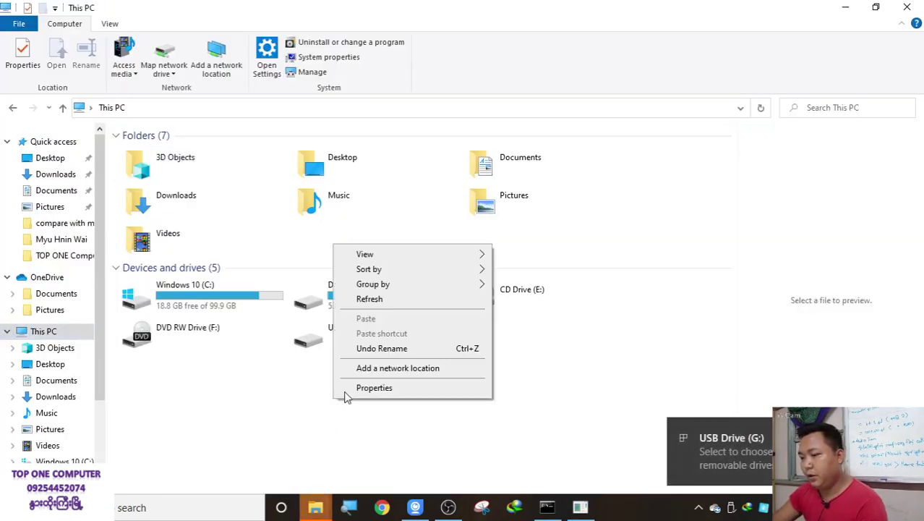
{"action": "left_click", "coordinate": [407, 305]}
{"action": "left_click", "coordinate": [839, 6]}
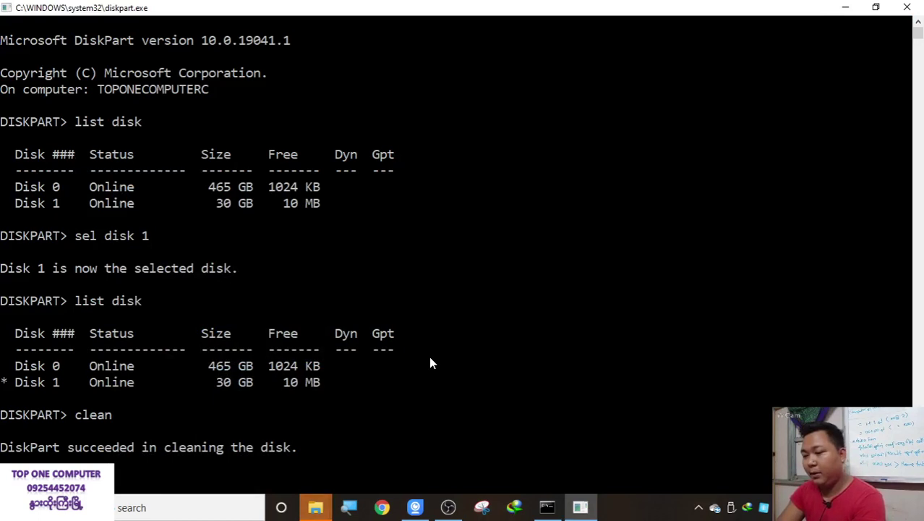
Create a primary partition on the cleaned disk with the command cre par pri.
{"action": "type", "text": "ar pri"}
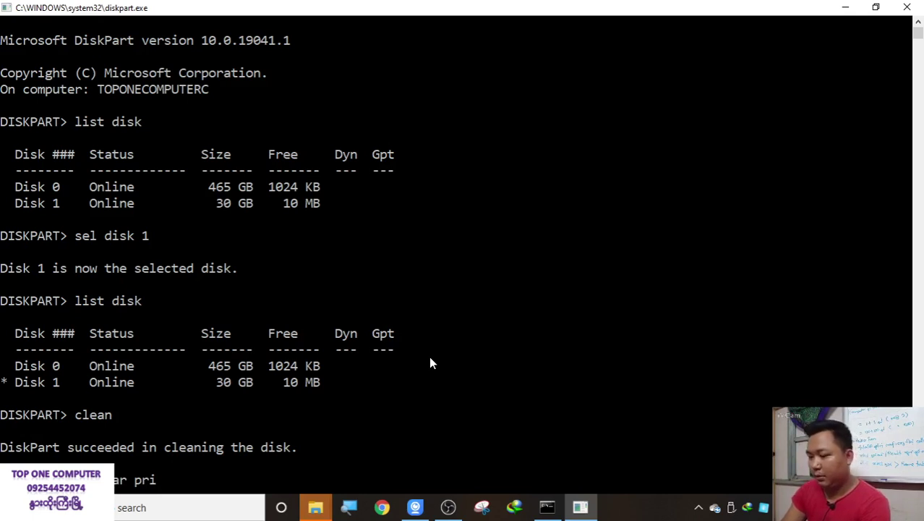
{"action": "key", "text": "Return"}
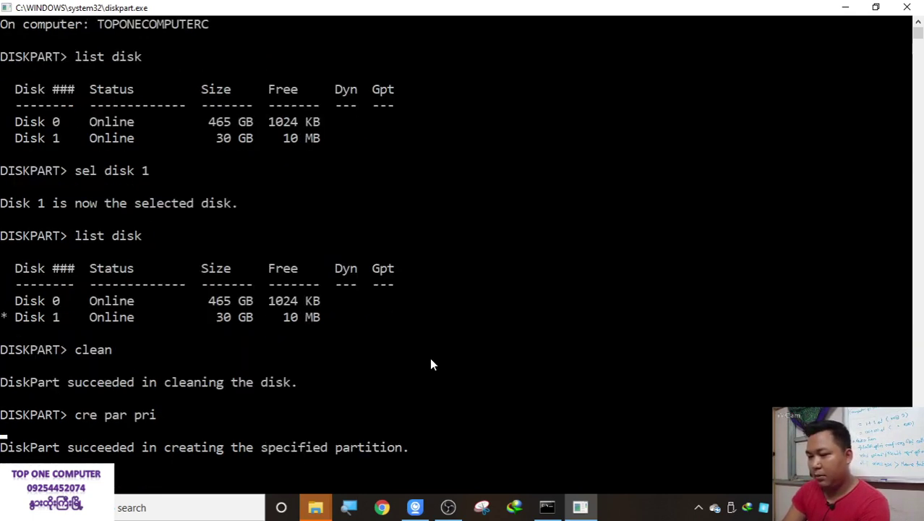
Quick-format the new partition with the NTFS file system and the volume label bootableusb.
{"action": "type", "text": "format fs=ntfs"}
{"action": "type", "text": " label"}
{"action": "type", "text": " boota"}
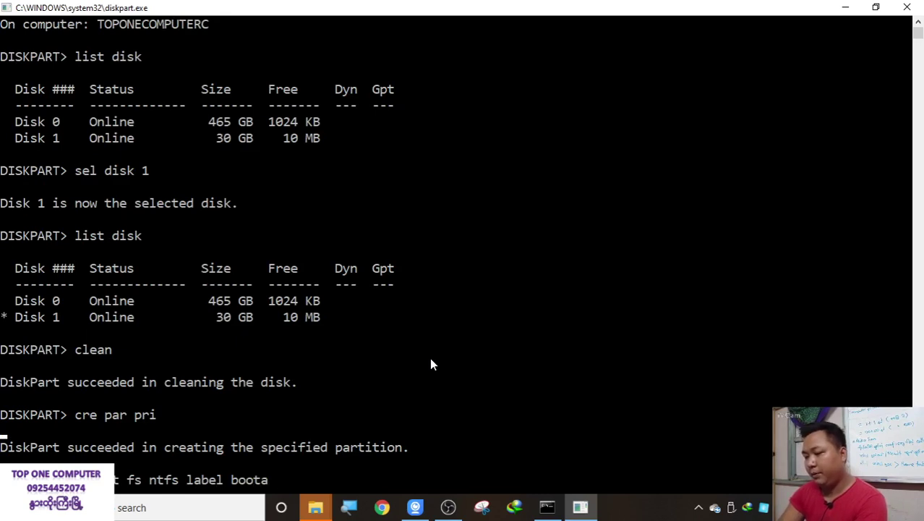
{"action": "type", "text": "ble usb"}
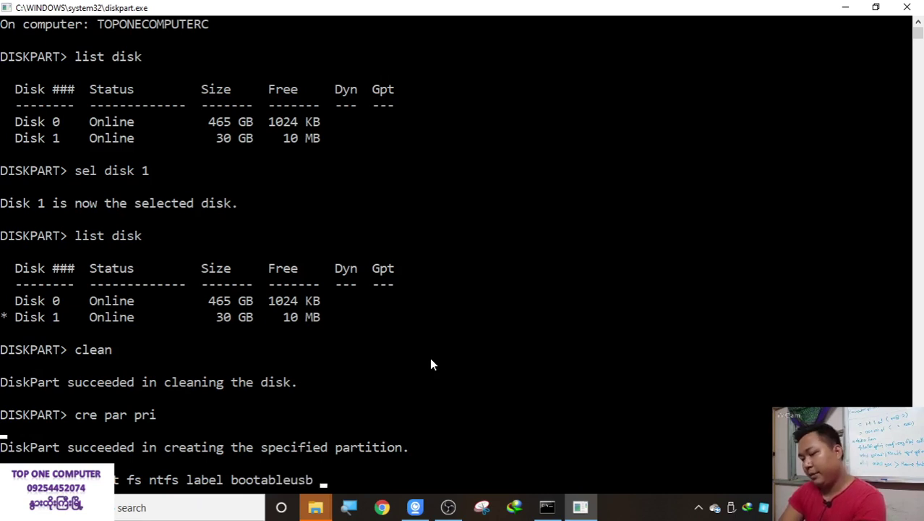
{"action": "type", "text": " quick"}
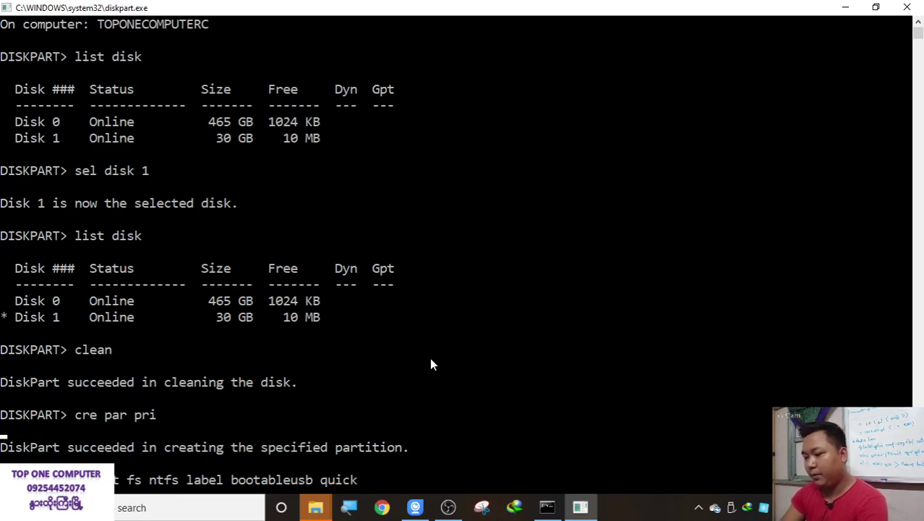
{"action": "key", "text": "Return"}
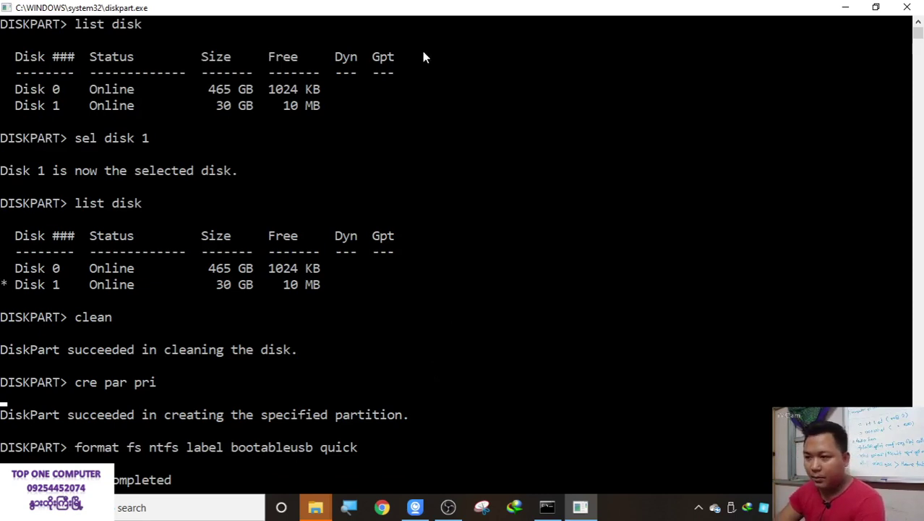
Switch to This PC in File Explorer to check the drive letter and free space of the formatted USB drive.
{"action": "left_click", "coordinate": [448, 506]}
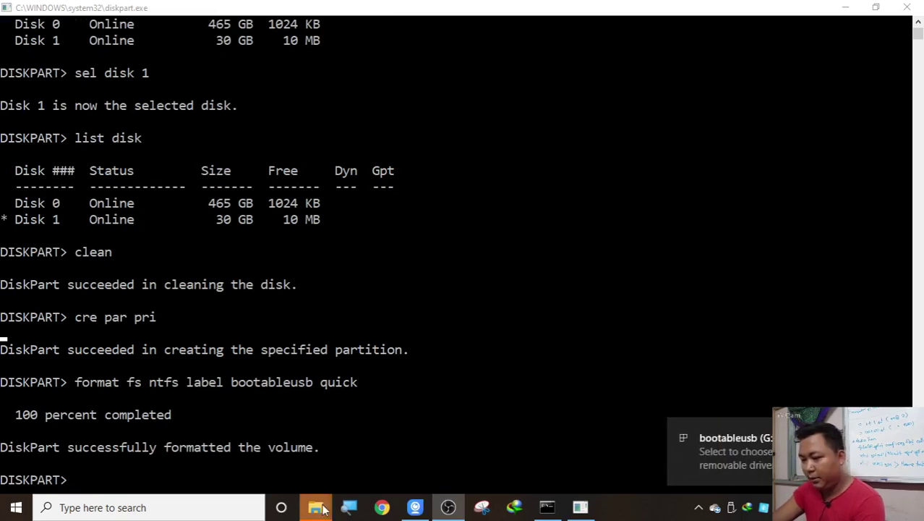
{"action": "mouse_move", "coordinate": [323, 510]}
{"action": "left_click", "coordinate": [282, 448]}
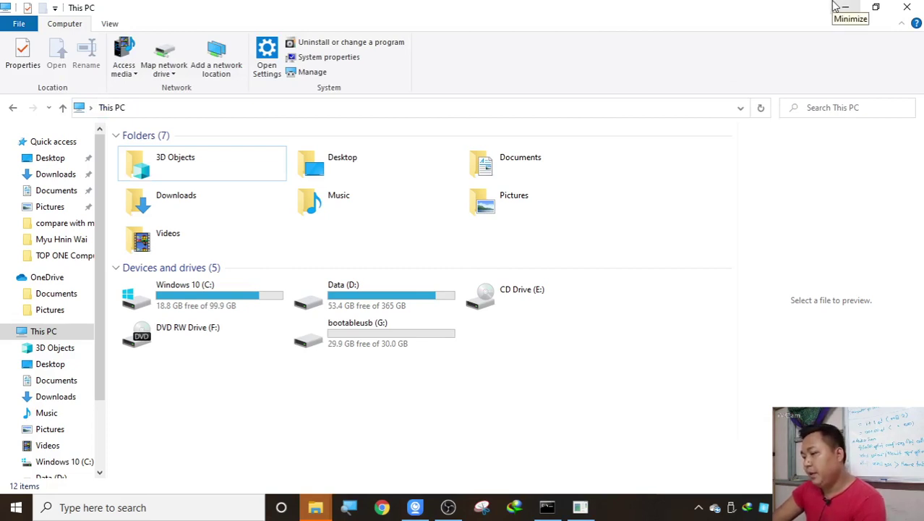
Open a new Notepad document by running notepad and enter the heading "Bootable USB" on the first line.
{"action": "key", "text": "super+r"}
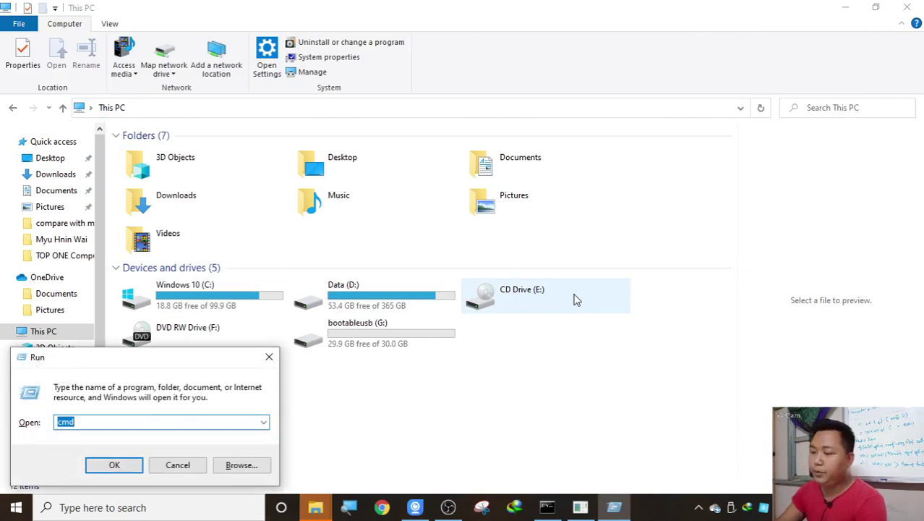
{"action": "type", "text": "notepad"}
{"action": "key", "text": "Return"}
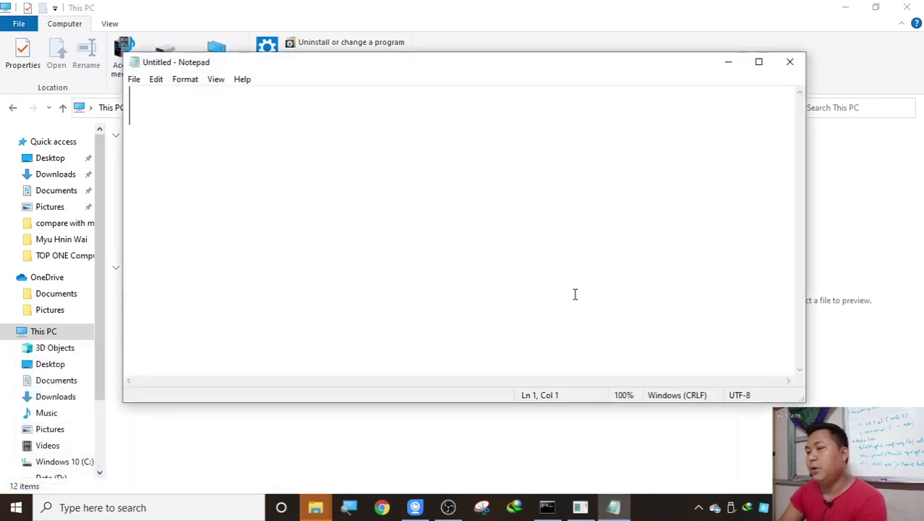
{"action": "type", "text": "U"}
{"action": "key", "text": "BackSpace"}
{"action": "type", "text": "B"}
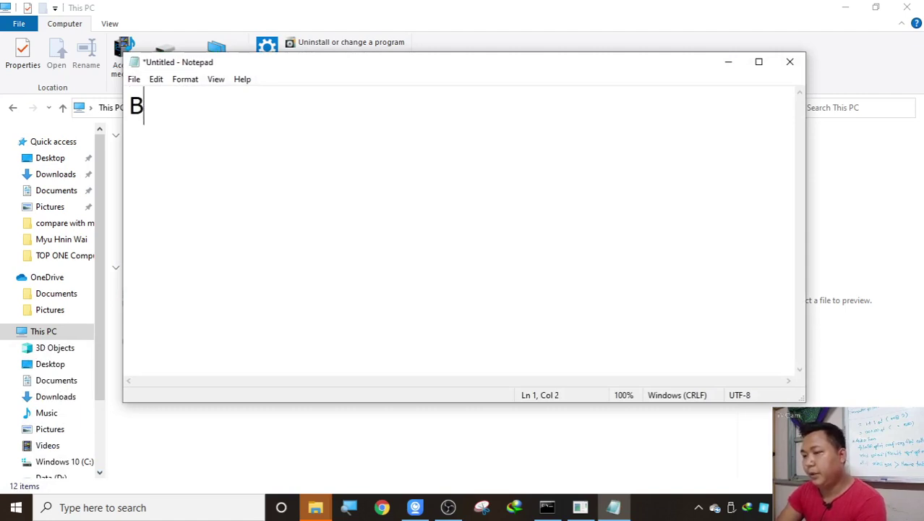
{"action": "type", "text": "ootable"}
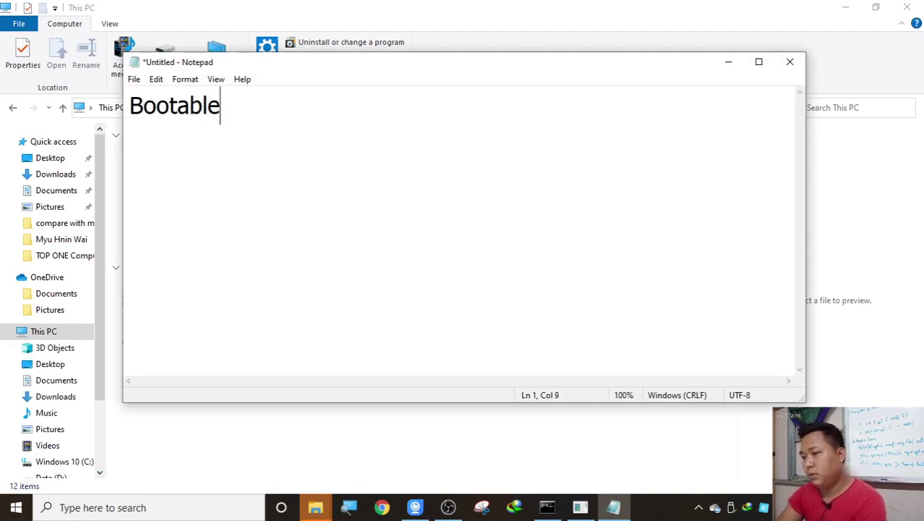
{"action": "type", "text": " USB"}
{"action": "key", "text": "Return"}
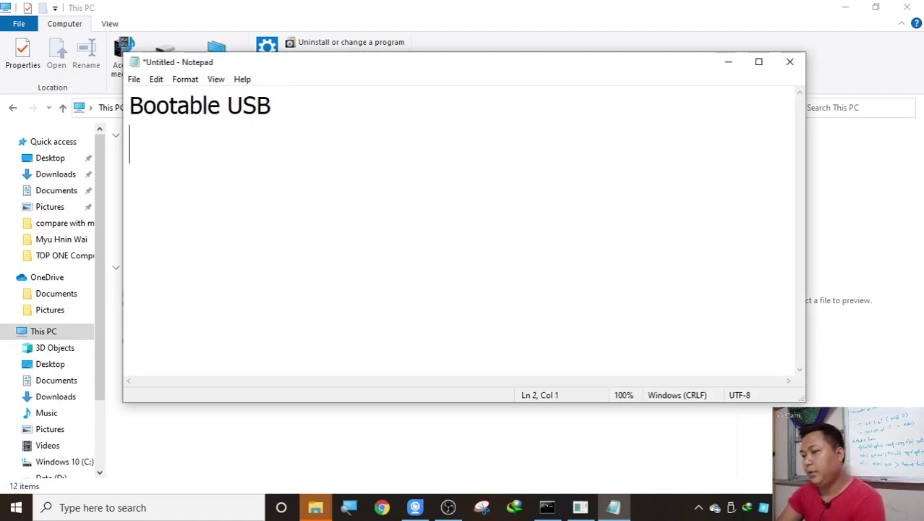
Add the list items "- Primary partition" and "- ntfs file system" on separate lines under the heading.
{"action": "type", "text": "- P"}
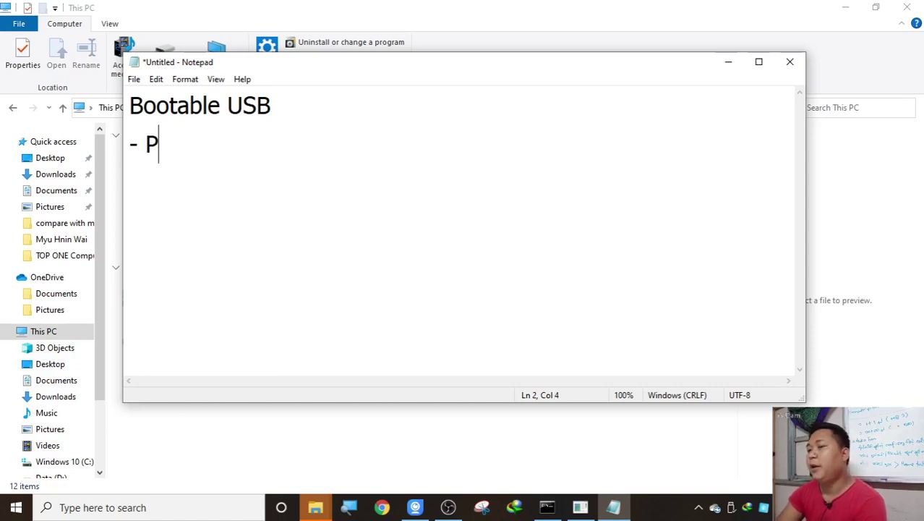
{"action": "type", "text": "rimary "}
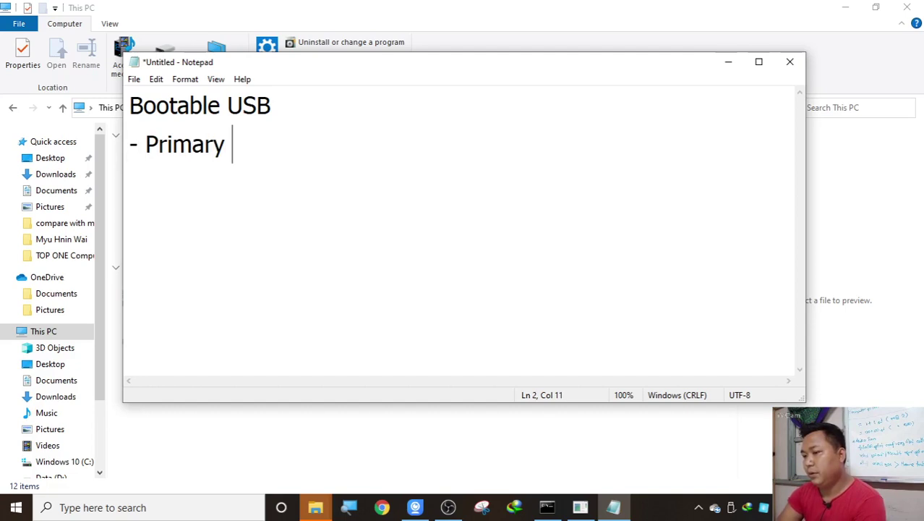
{"action": "type", "text": "partition"}
{"action": "key", "text": "Return"}
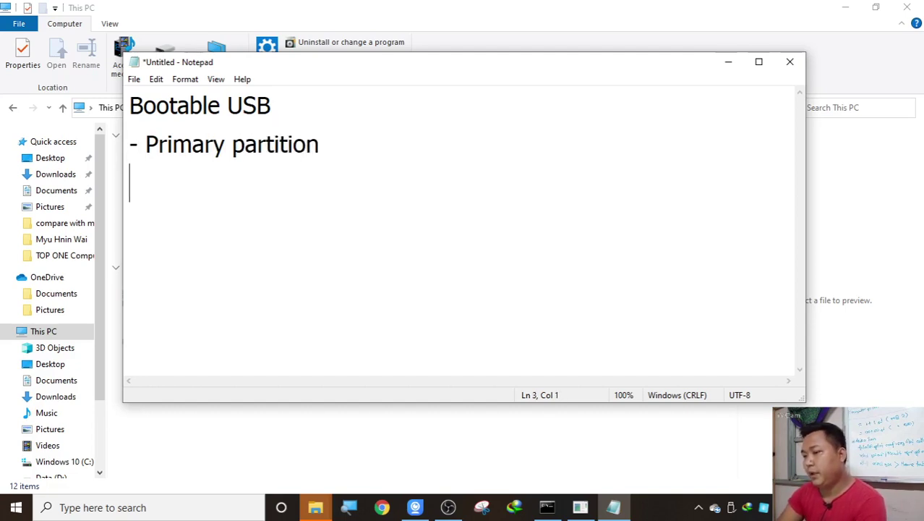
{"action": "type", "text": "-"}
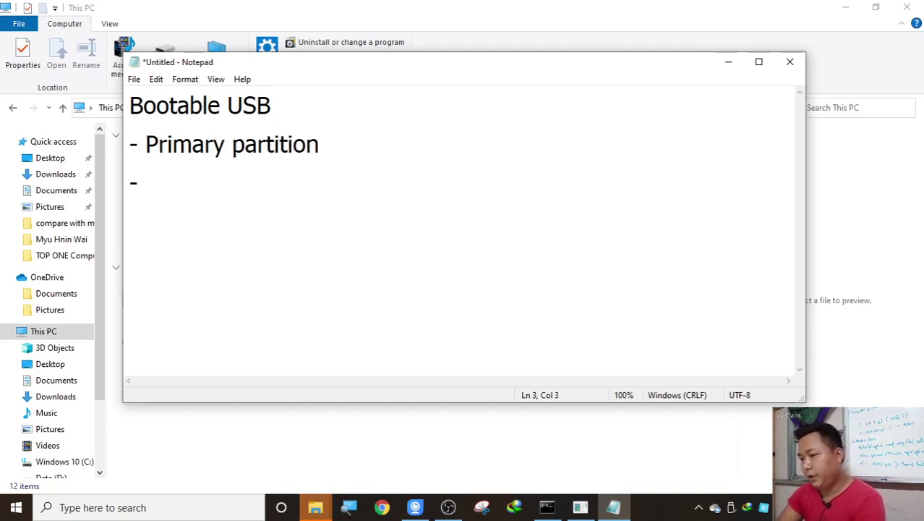
{"action": "type", "text": " ntf"}
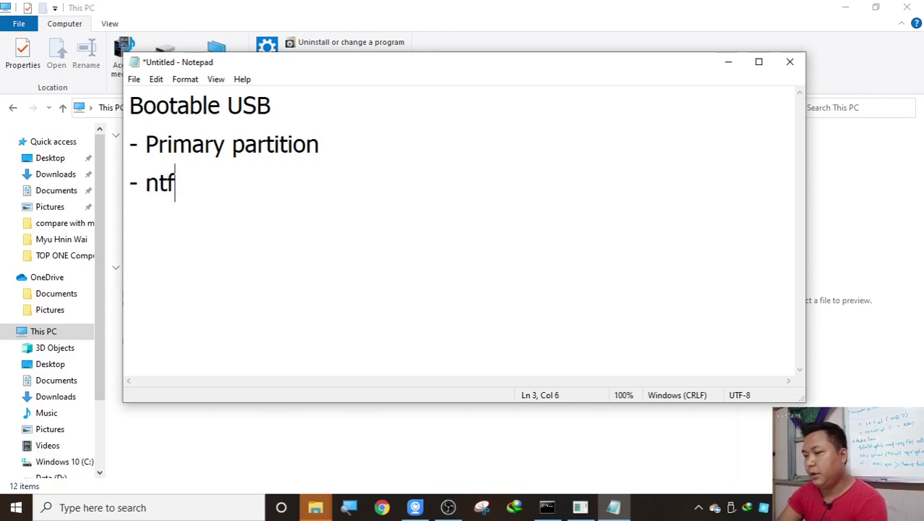
{"action": "type", "text": "s file syste"}
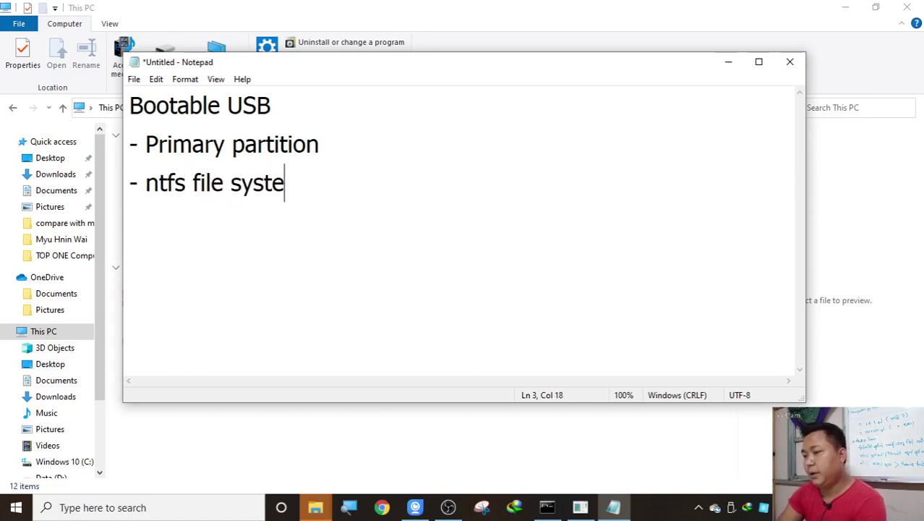
{"action": "type", "text": "m"}
{"action": "key", "text": "Return"}
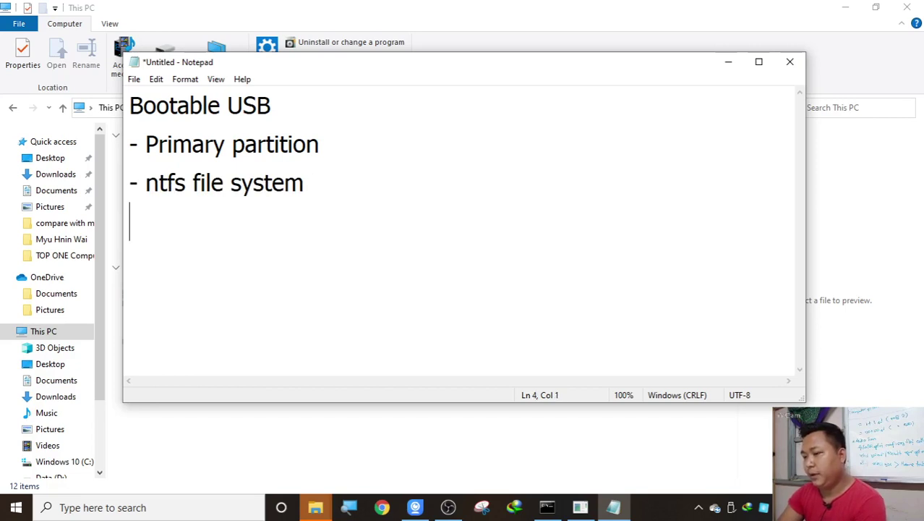
Add the list items "- assign" and "- active" below the file system item.
{"action": "type", "text": "- "}
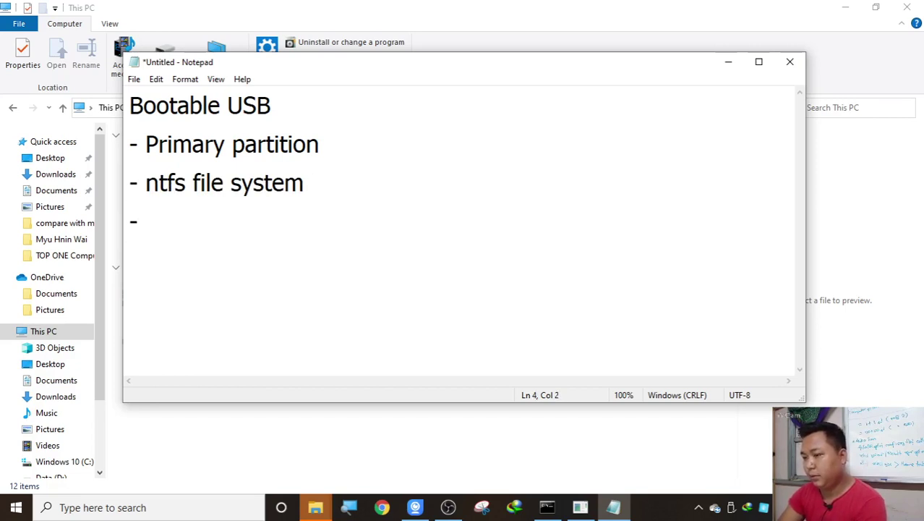
{"action": "type", "text": "a"}
{"action": "key", "text": "BackSpace"}
{"action": "type", "text": "assign"}
{"action": "key", "text": "Return"}
{"action": "type", "text": "- a"}
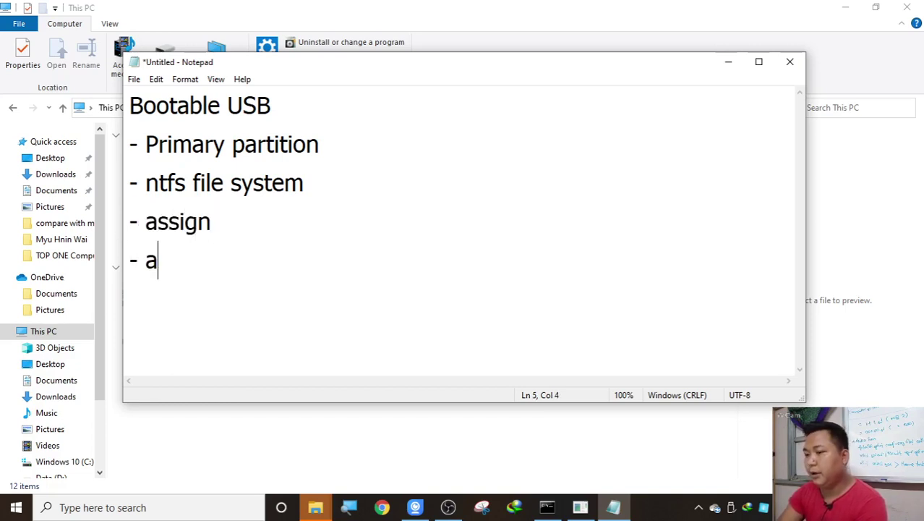
{"action": "type", "text": "ctive"}
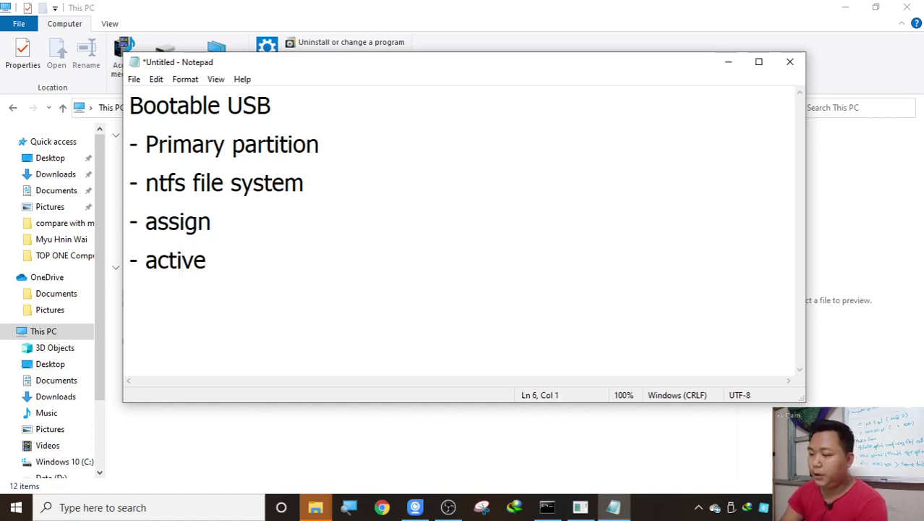
Leave a blank line, add the item "- windows disc or windows iso", and highlight the text "ntfs file system".
{"action": "key", "text": "Return"}
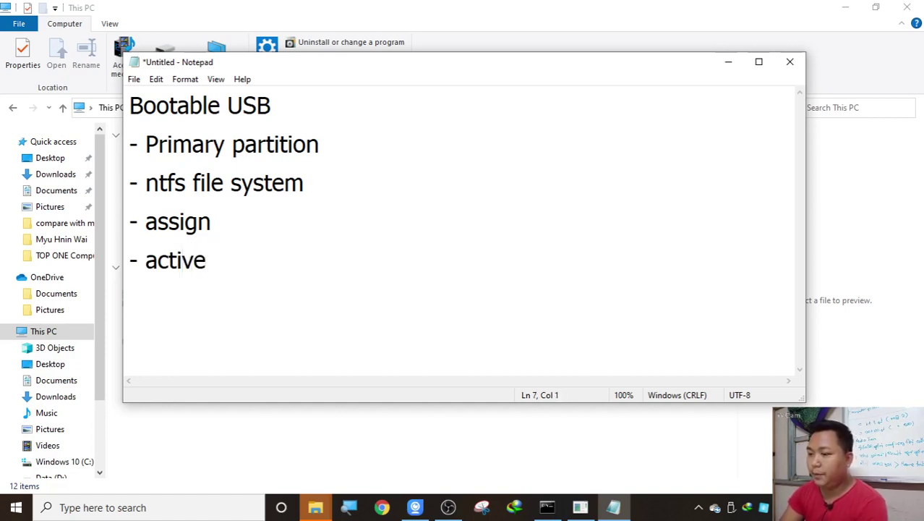
{"action": "type", "text": "- windows "}
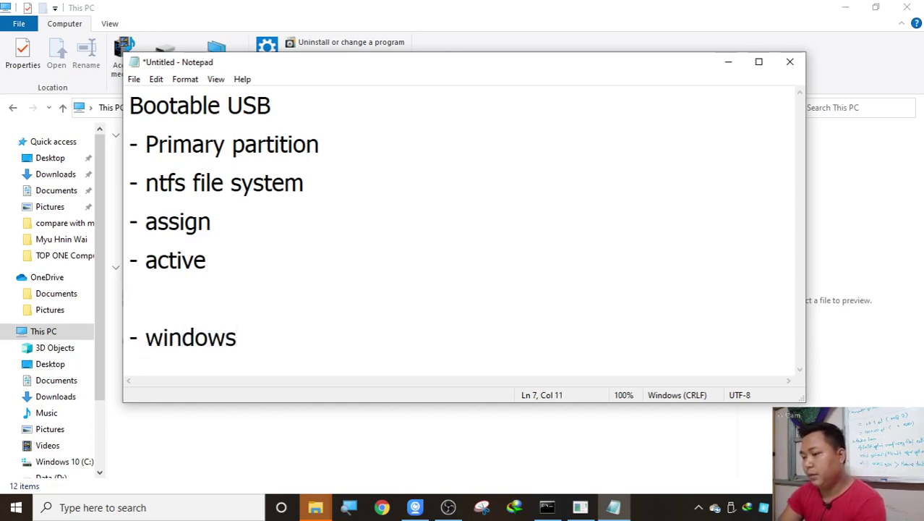
{"action": "type", "text": "disc or win"}
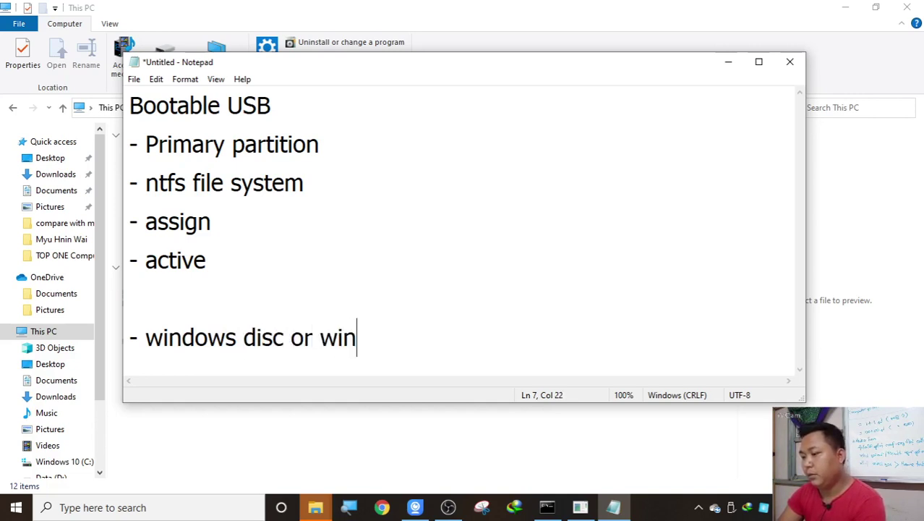
{"action": "type", "text": "dows iso"}
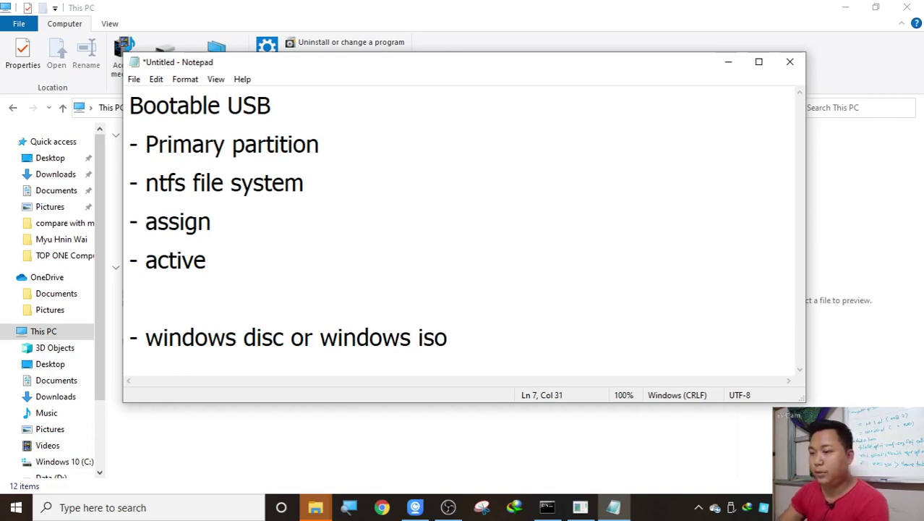
{"action": "left_click_drag", "start_coordinate": [333, 197], "coordinate": [146, 183]}
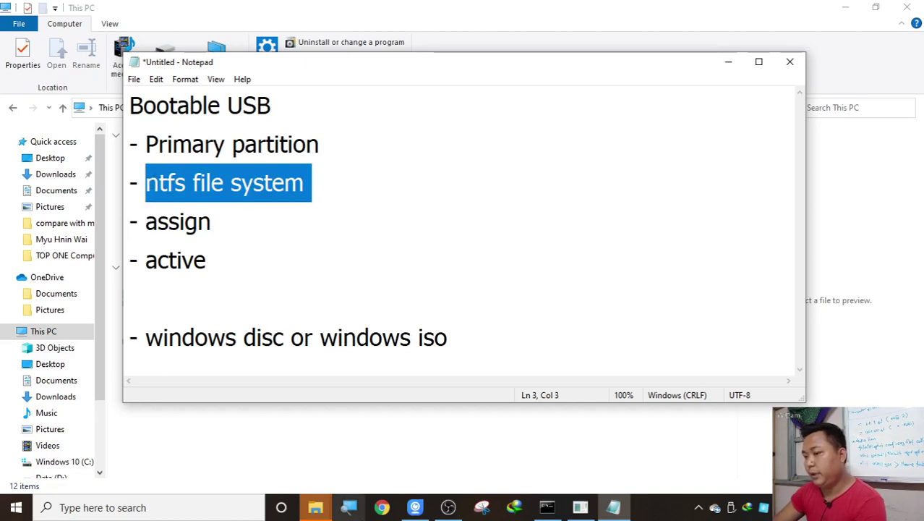
Minimize the notes, run diskmgmt.msc, close This PC, and inspect the bootableusb partition on Disk 1 in the maximized Disk Management window.
{"action": "left_click", "coordinate": [728, 63]}
{"action": "key", "text": "super+r"}
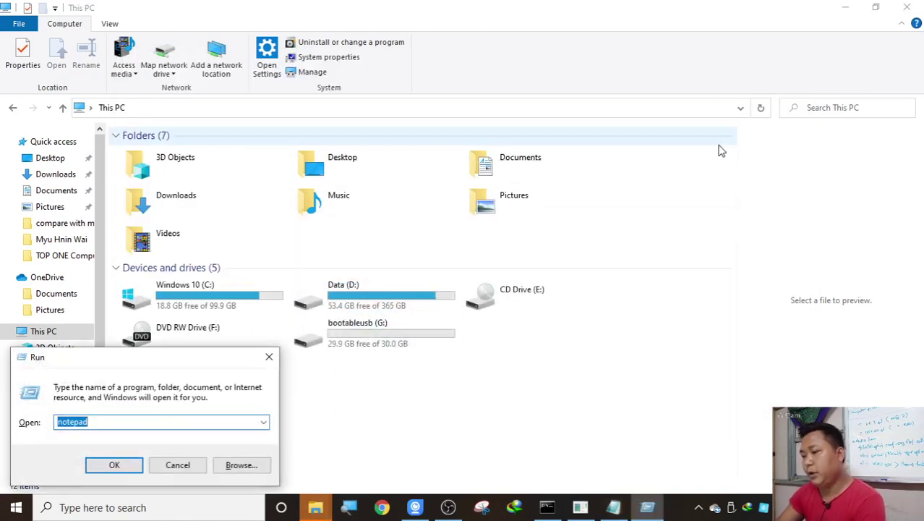
{"action": "type", "text": "diskmgmt.msc"}
{"action": "key", "text": "Return"}
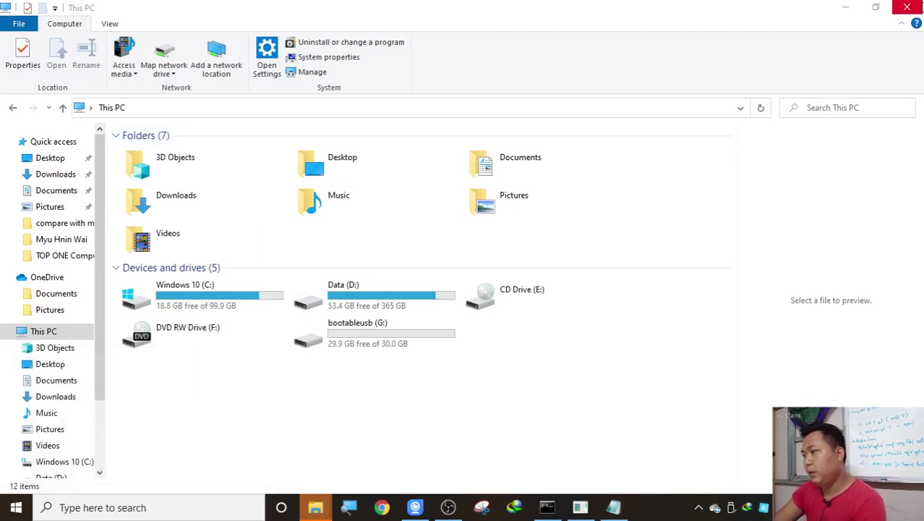
{"action": "left_click", "coordinate": [908, 7]}
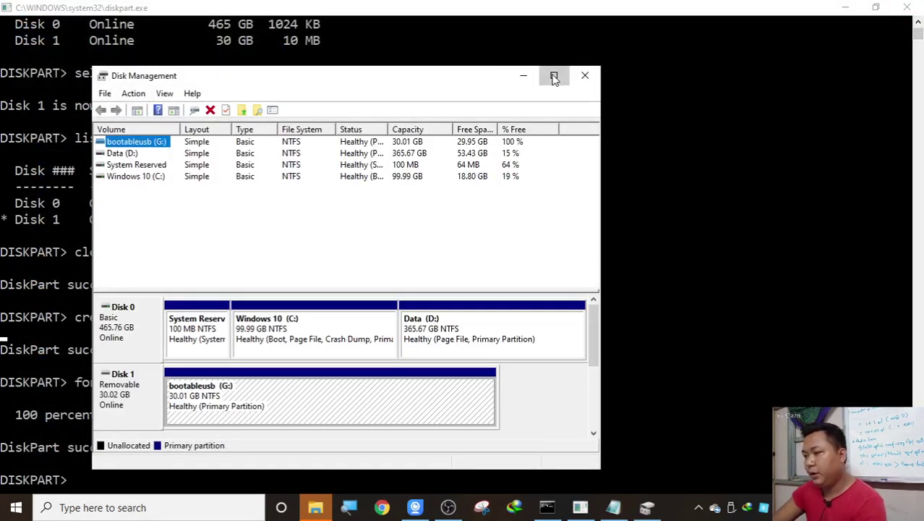
{"action": "left_click", "coordinate": [554, 76]}
{"action": "left_click", "coordinate": [121, 339]}
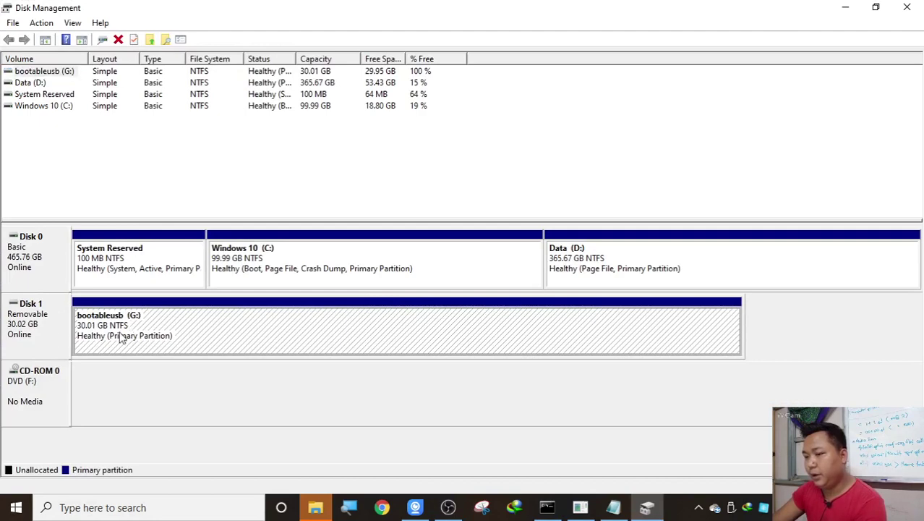
Compare the bootableusb partition in Disk Management with the Notepad list, and run assign in the DiskPart console.
{"action": "left_click", "coordinate": [613, 507]}
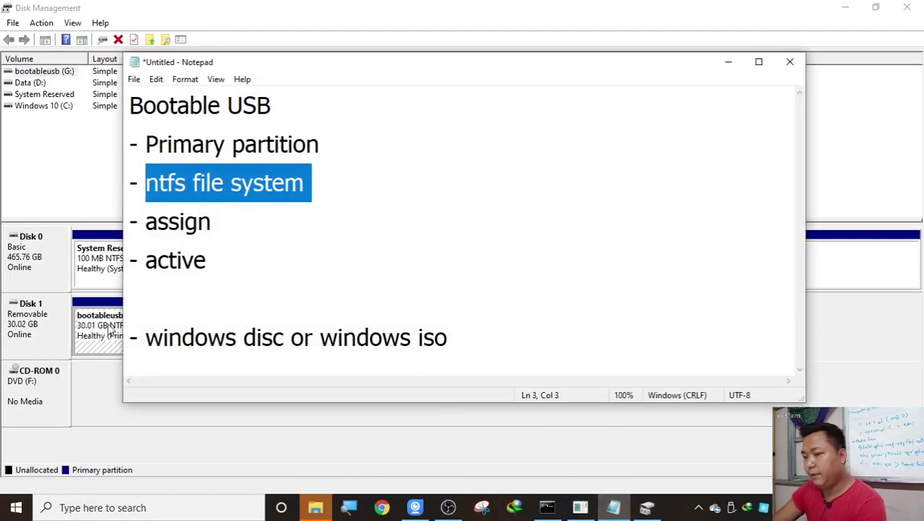
{"action": "left_click", "coordinate": [110, 329]}
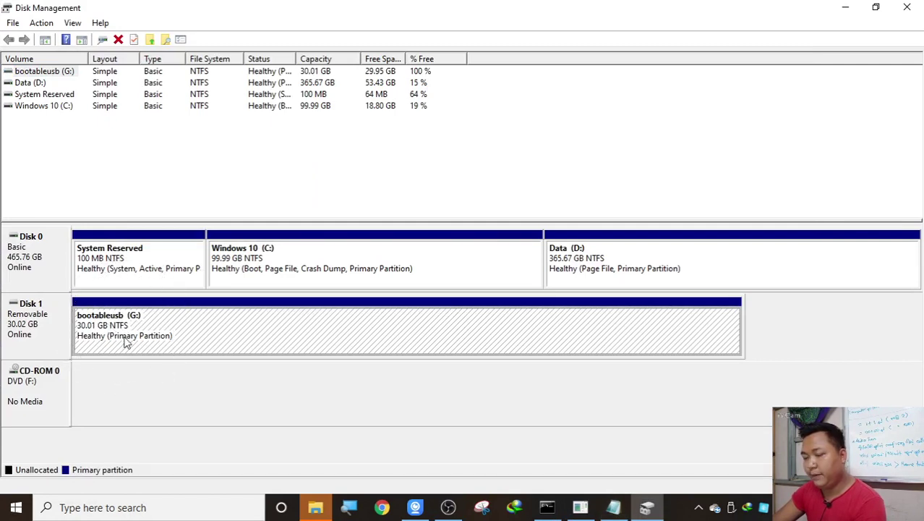
{"action": "left_click", "coordinate": [124, 341]}
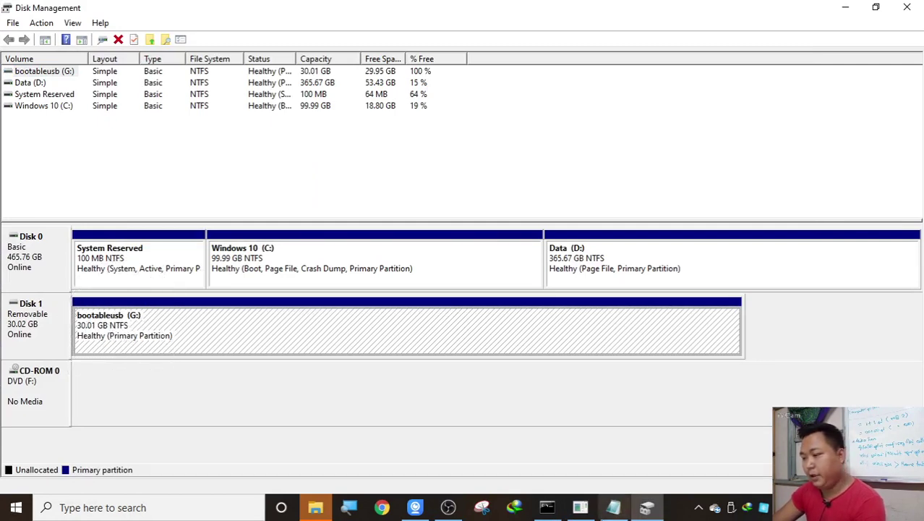
{"action": "left_click", "coordinate": [607, 508]}
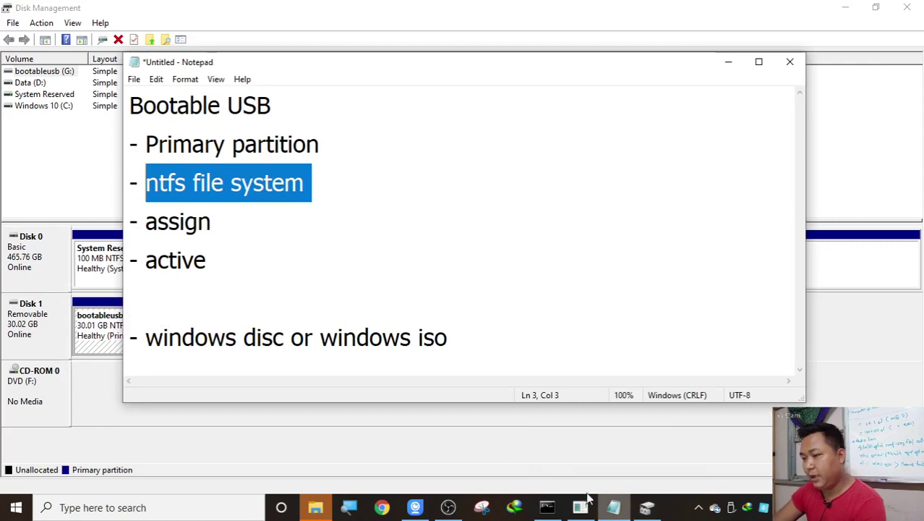
{"action": "left_click", "coordinate": [547, 507]}
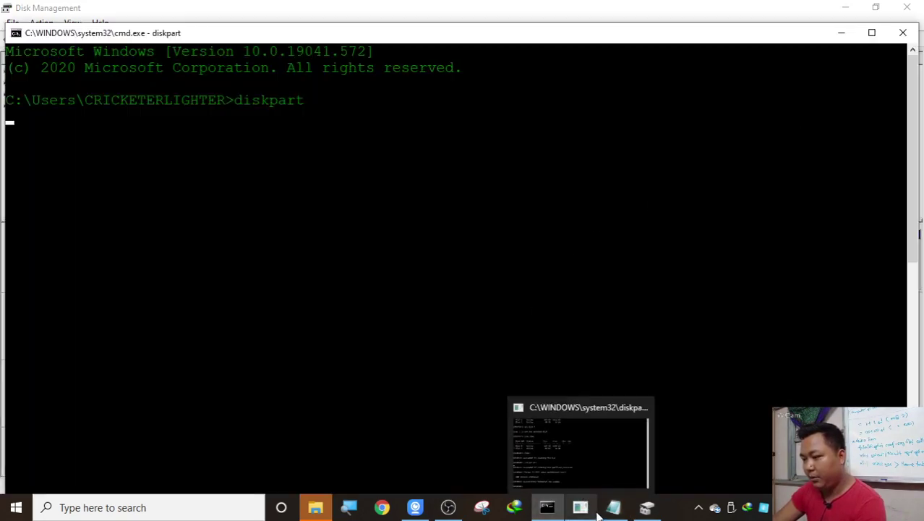
{"action": "left_click", "coordinate": [587, 459]}
{"action": "type", "text": "assign"}
{"action": "key", "text": "Return"}
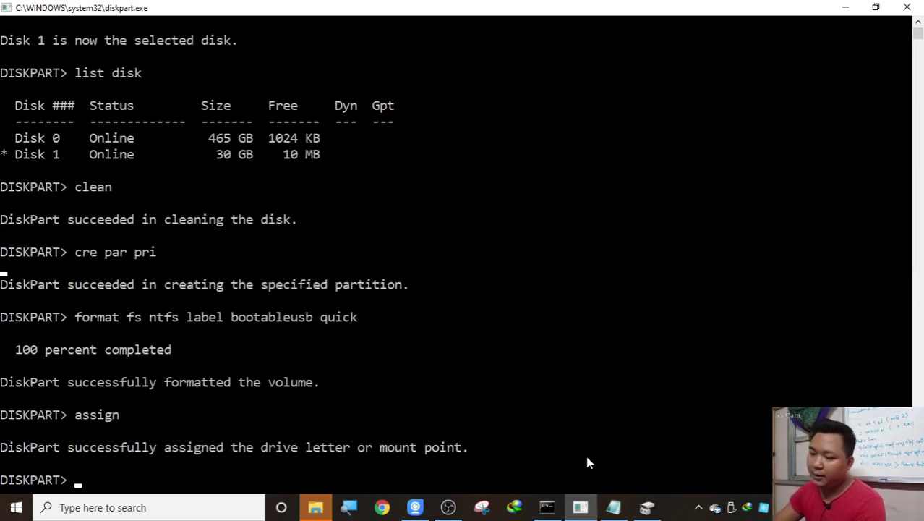
Minimize both console windows, highlight "assign" in the notes, and check the bootableusb drive letter in Disk Management.
{"action": "left_click", "coordinate": [833, 9]}
{"action": "left_click", "coordinate": [835, 33]}
{"action": "left_click_drag", "start_coordinate": [212, 224], "coordinate": [133, 227]}
{"action": "left_click", "coordinate": [99, 347]}
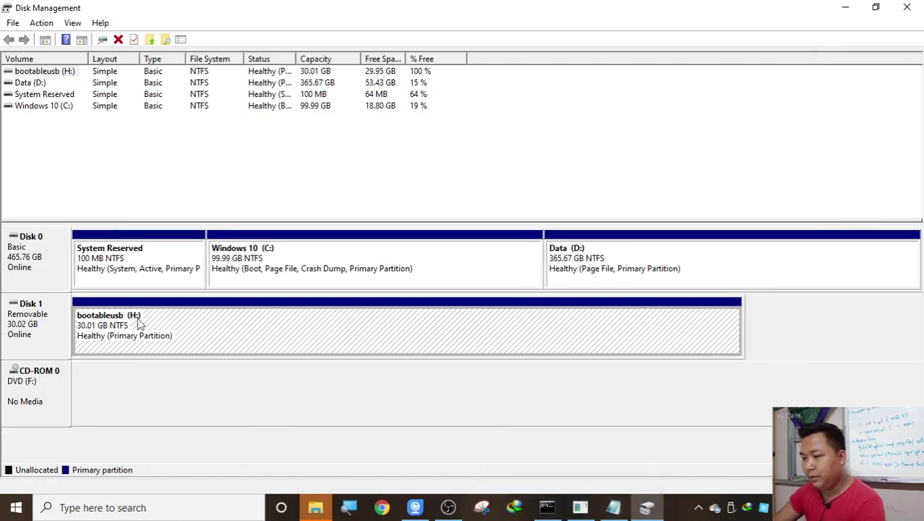
Run active in the DiskPart console, and check the status of the bootableusb partition in Disk Management.
{"action": "left_click", "coordinate": [579, 506]}
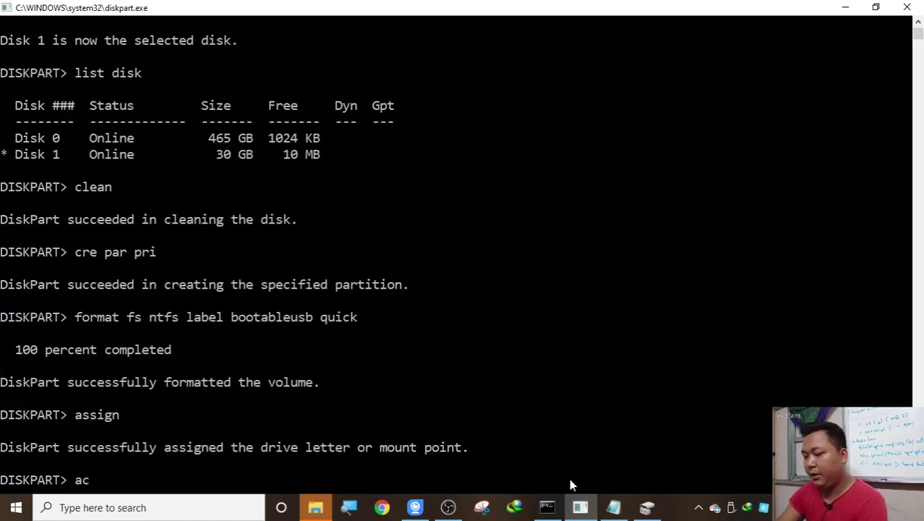
{"action": "type", "text": "active"}
{"action": "key", "text": "Return"}
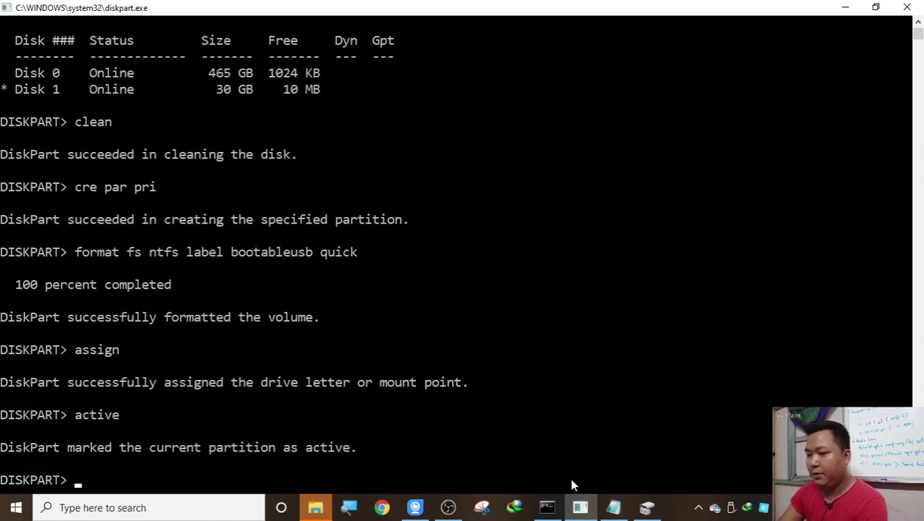
{"action": "left_click", "coordinate": [845, 8]}
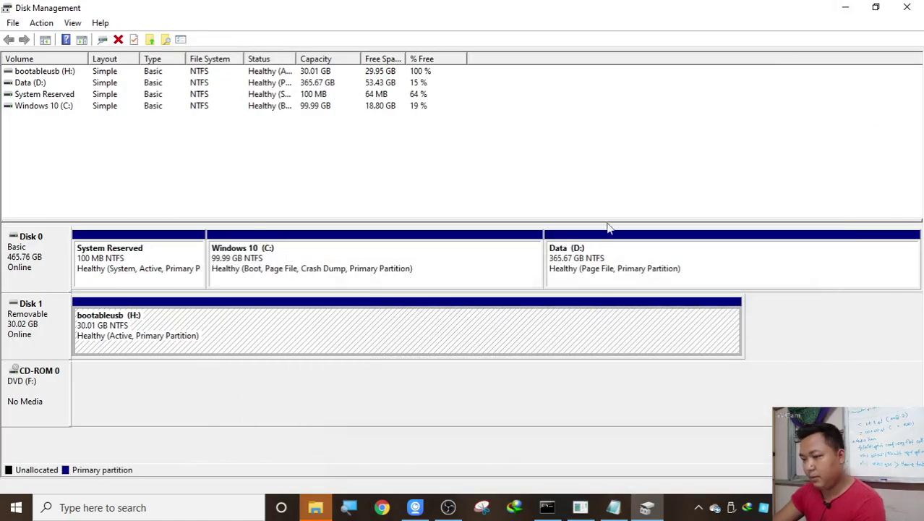
{"action": "left_click", "coordinate": [132, 343]}
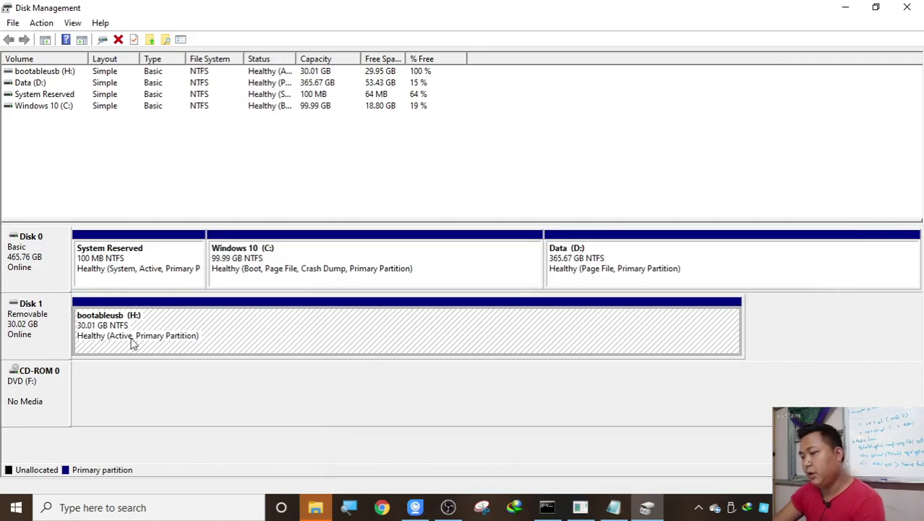
{"action": "left_click", "coordinate": [133, 343]}
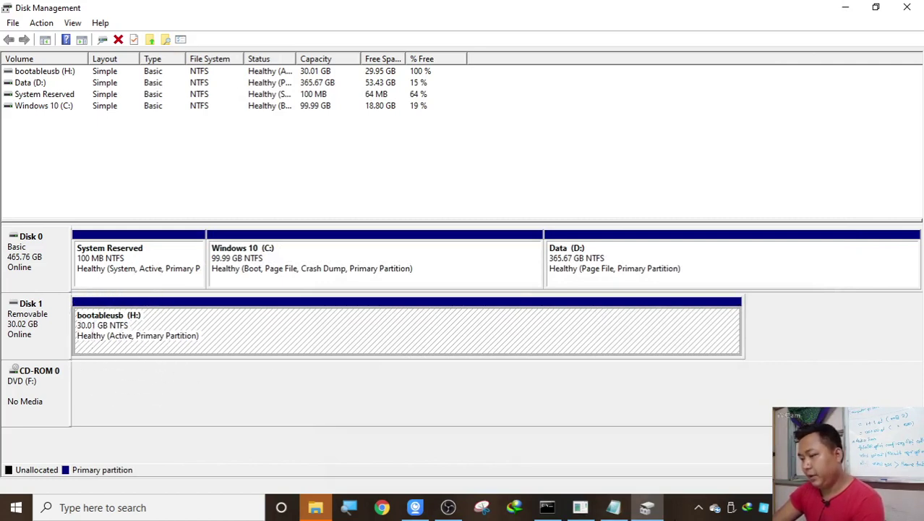
Close Disk Management and minimize the Notepad notes to clear the desktop.
{"action": "mouse_move", "coordinate": [647, 507]}
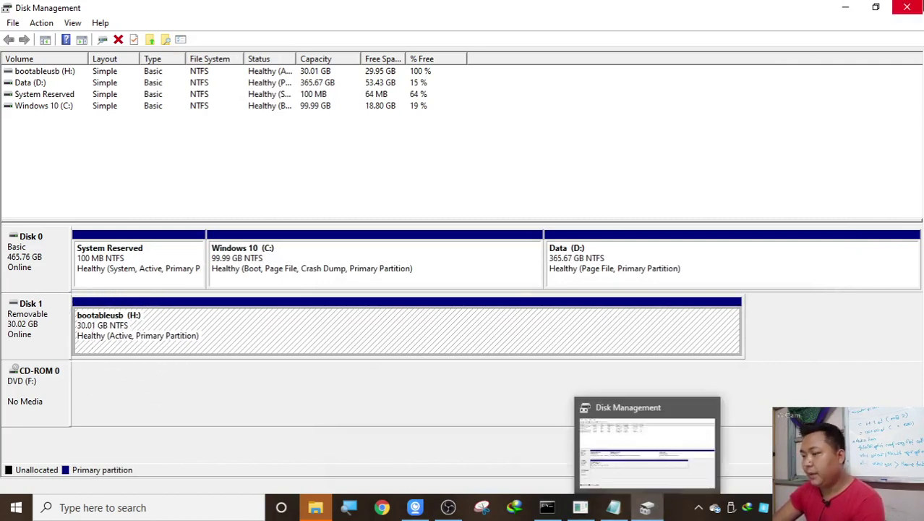
{"action": "left_click", "coordinate": [909, 7]}
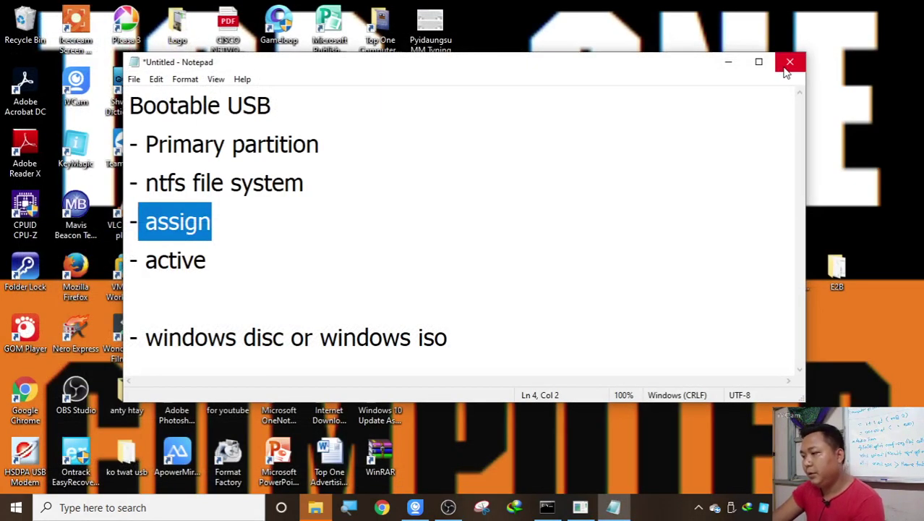
{"action": "left_click", "coordinate": [728, 61]}
{"action": "left_click", "coordinate": [549, 268]}
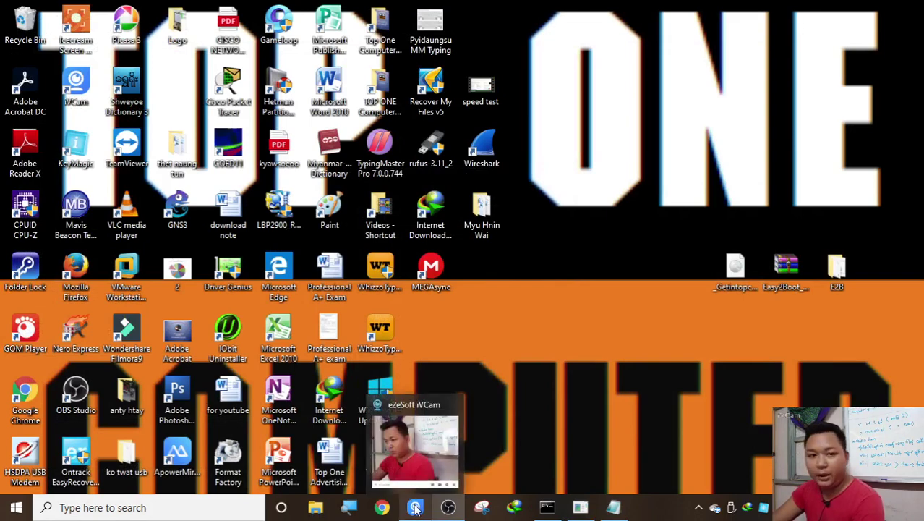
Refresh This PC in File Explorer, check the contents of the bootableusb (H:) drive, and minimize the window.
{"action": "mouse_move", "coordinate": [539, 508]}
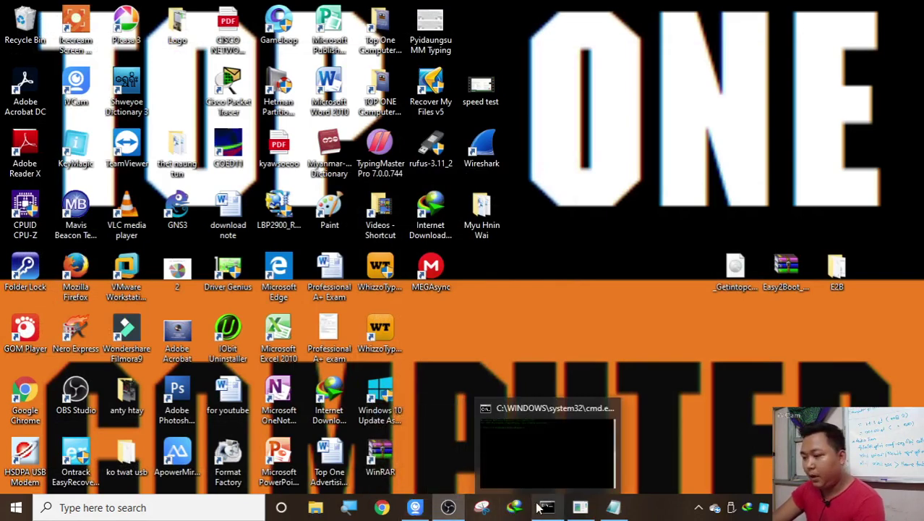
{"action": "left_click", "coordinate": [317, 506]}
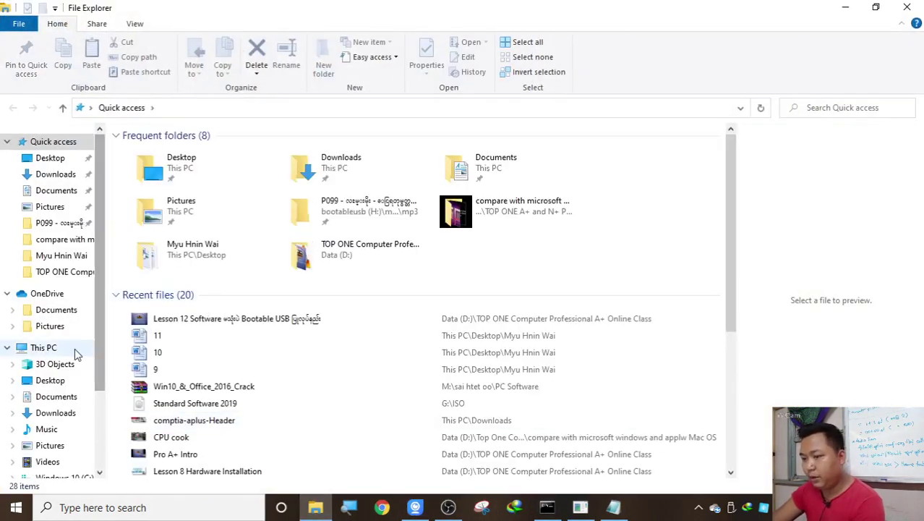
{"action": "left_click", "coordinate": [74, 349]}
{"action": "right_click", "coordinate": [346, 402]}
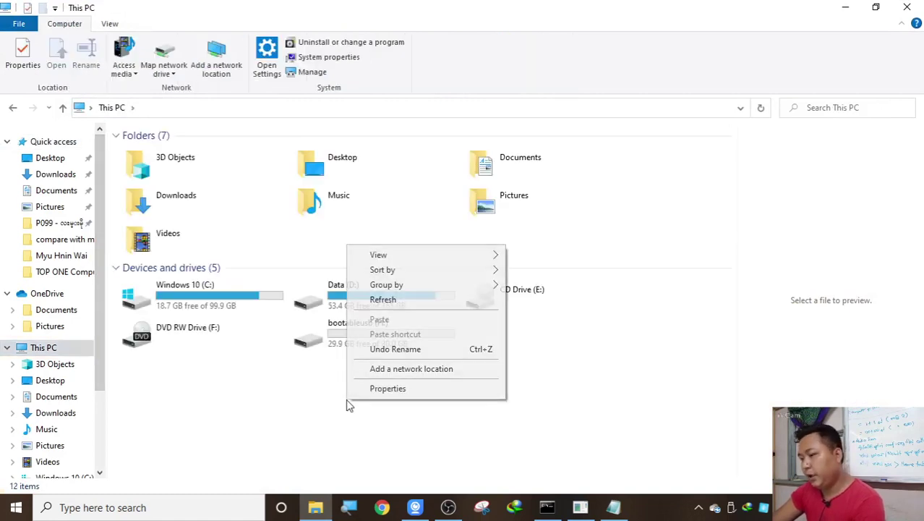
{"action": "left_click", "coordinate": [389, 300]}
{"action": "double_click", "coordinate": [377, 324]}
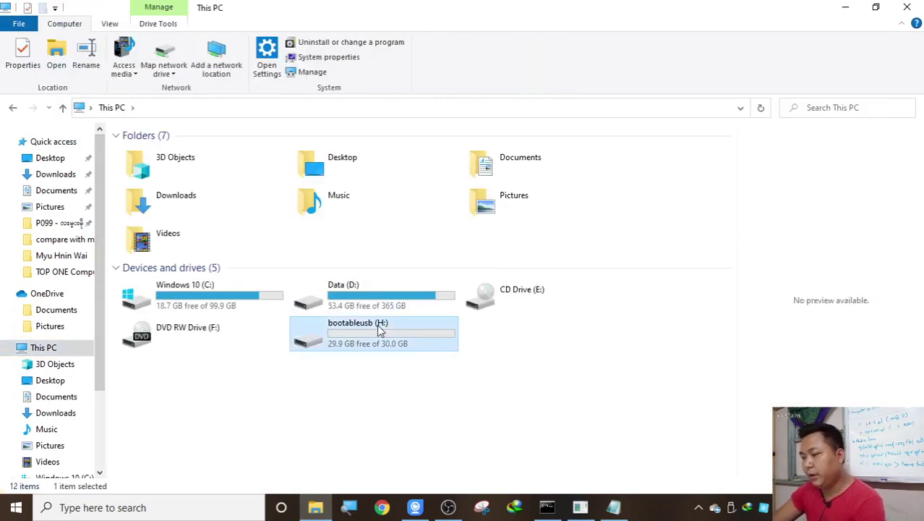
{"action": "left_click", "coordinate": [11, 110]}
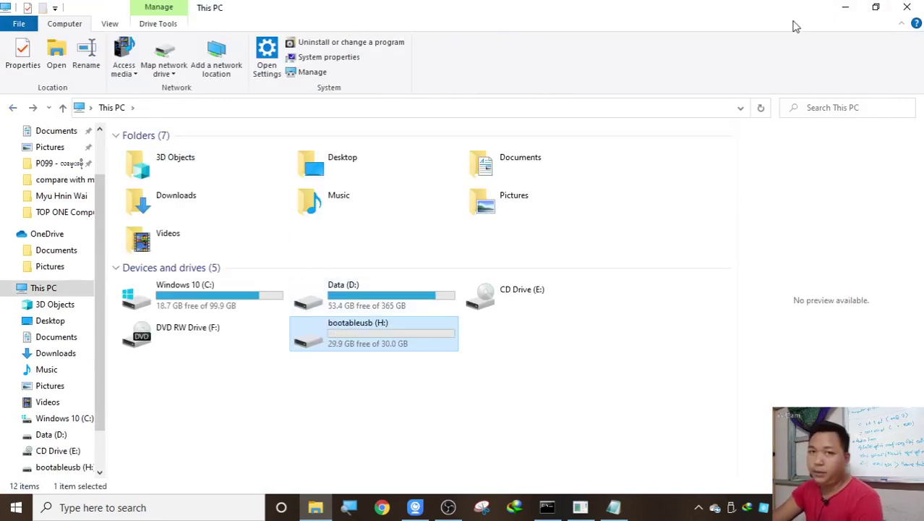
{"action": "left_click", "coordinate": [844, 9]}
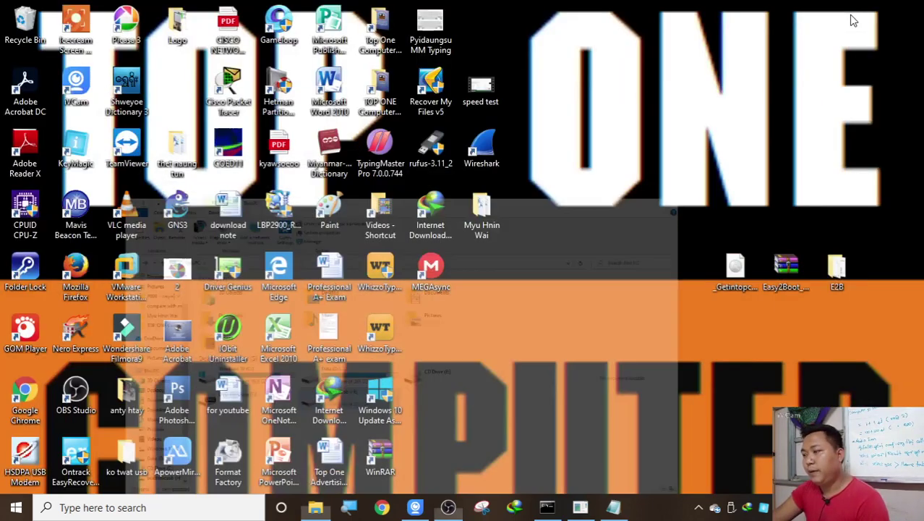
{"action": "left_click", "coordinate": [315, 507]}
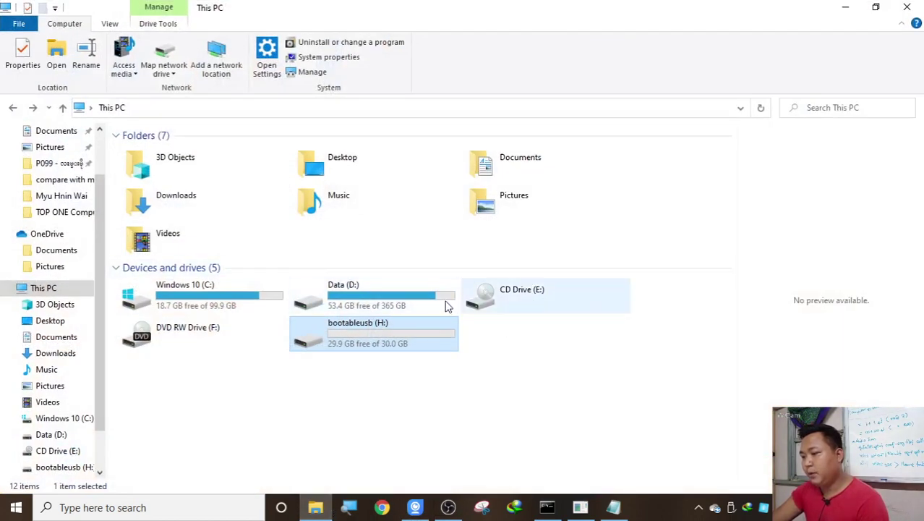
{"action": "left_click", "coordinate": [845, 9]}
Mount the Windows 10 disc image from the desktop and copy all of its files and folders.
{"action": "mouse_move", "coordinate": [739, 304]}
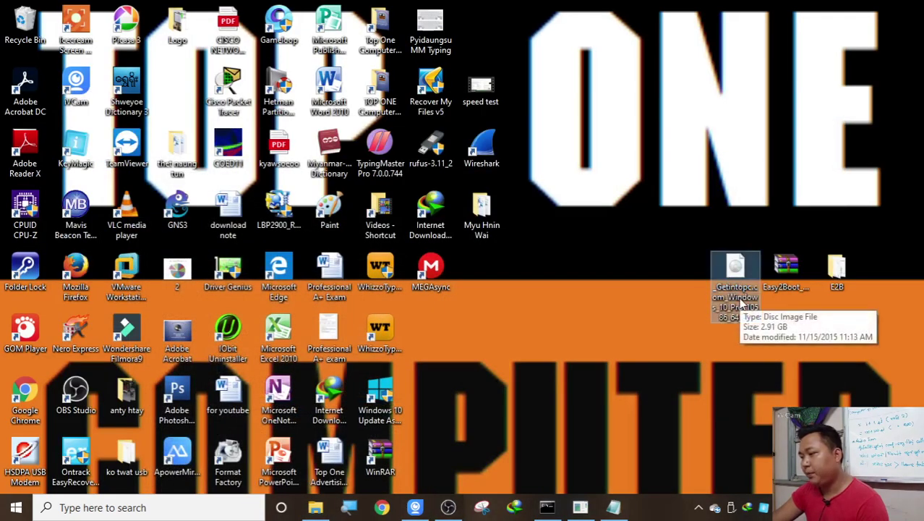
{"action": "double_click", "coordinate": [735, 316]}
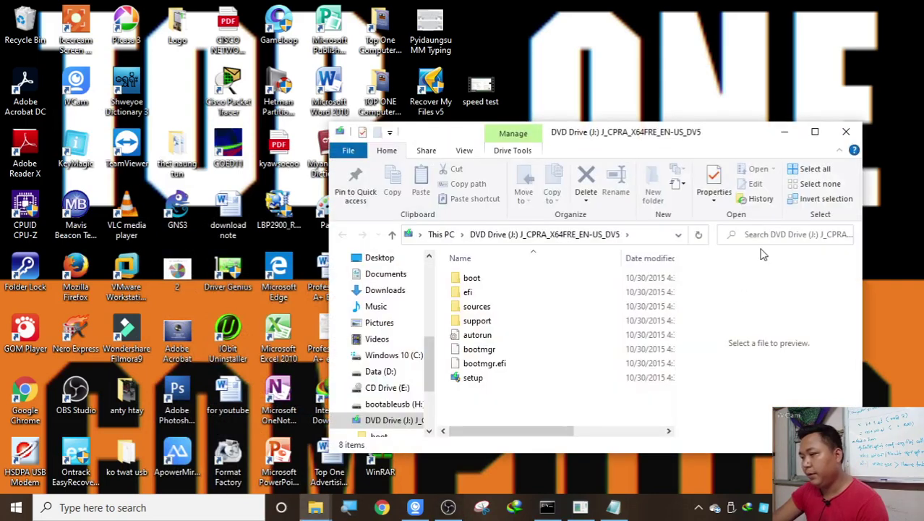
{"action": "left_click", "coordinate": [815, 131]}
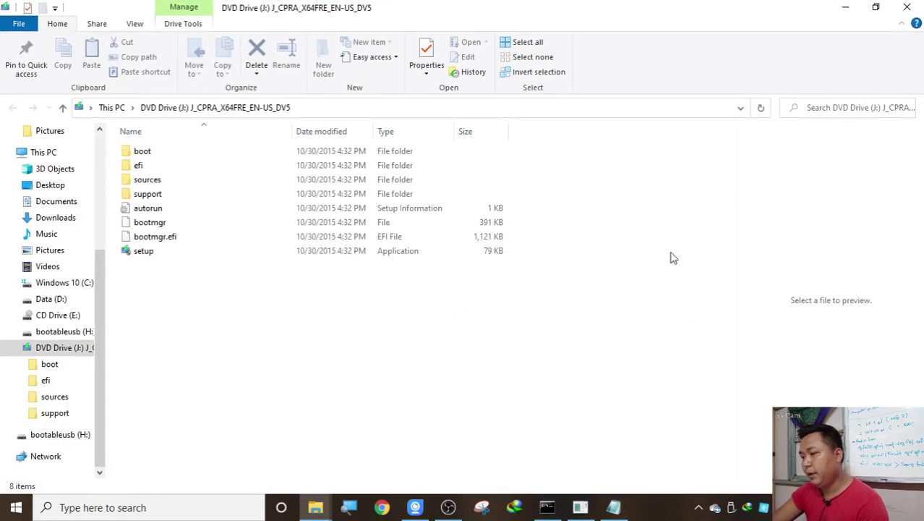
{"action": "left_click_drag", "start_coordinate": [249, 370], "coordinate": [262, 133]}
{"action": "right_click", "coordinate": [283, 206]}
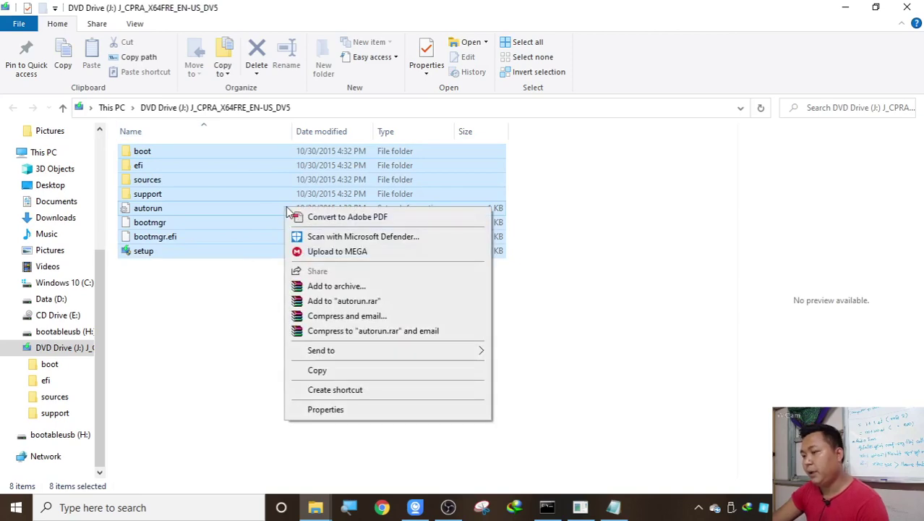
{"action": "left_click", "coordinate": [338, 370]}
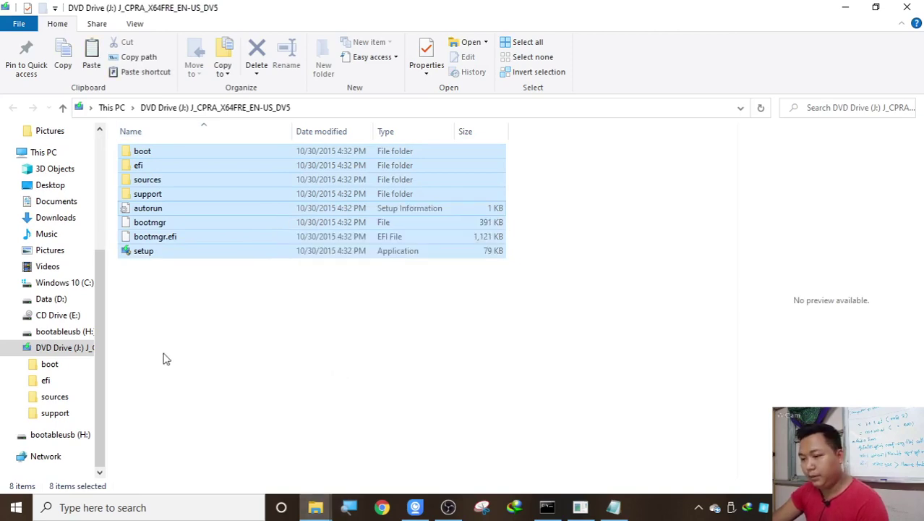
{"action": "left_click", "coordinate": [843, 9]}
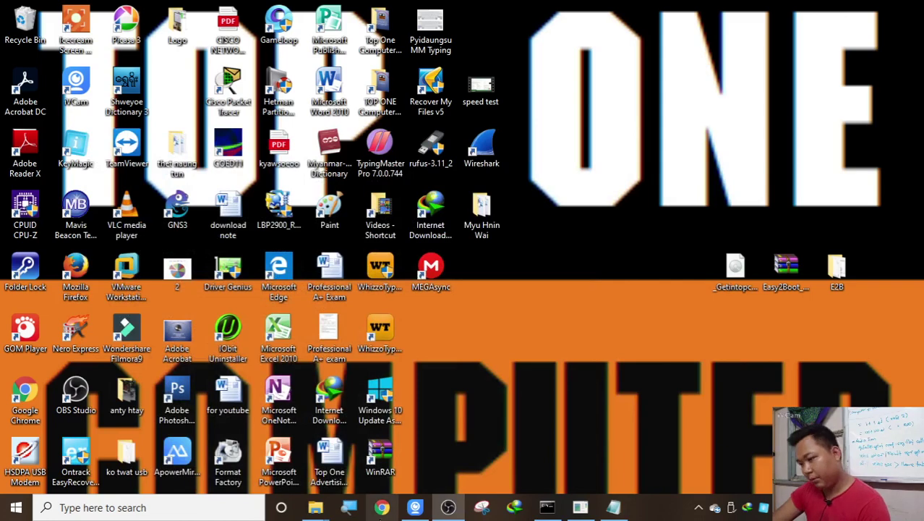
Paste the copied Windows setup files into the root of the bootableusb (H:) drive.
{"action": "mouse_move", "coordinate": [316, 507]}
{"action": "left_click", "coordinate": [289, 465]}
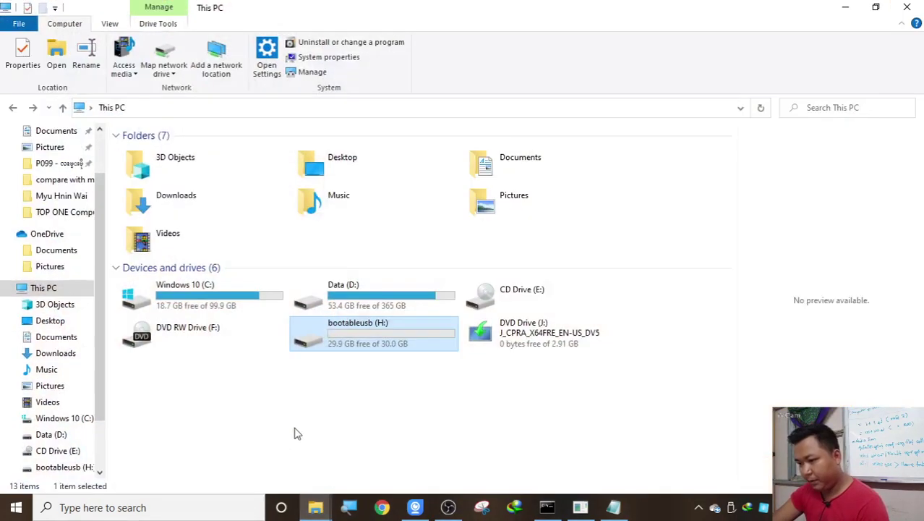
{"action": "double_click", "coordinate": [364, 348]}
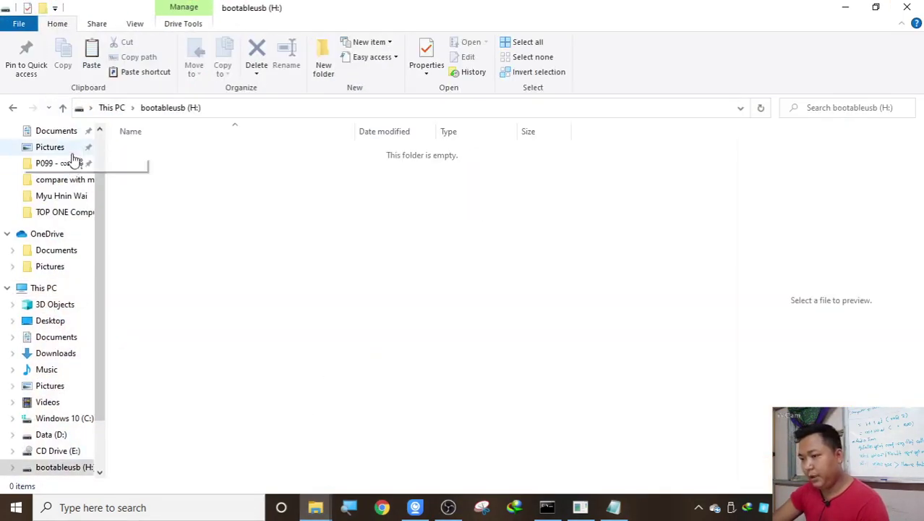
{"action": "left_click", "coordinate": [12, 107]}
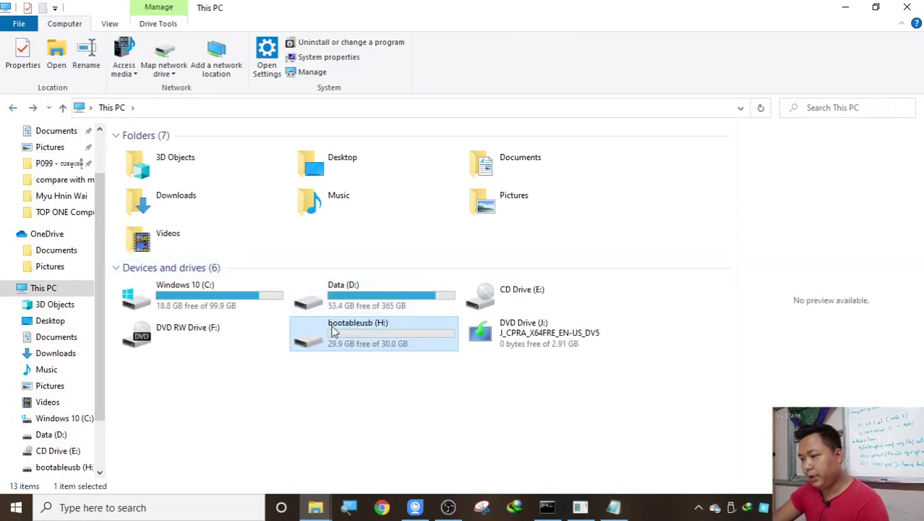
{"action": "double_click", "coordinate": [334, 330]}
{"action": "right_click", "coordinate": [332, 329]}
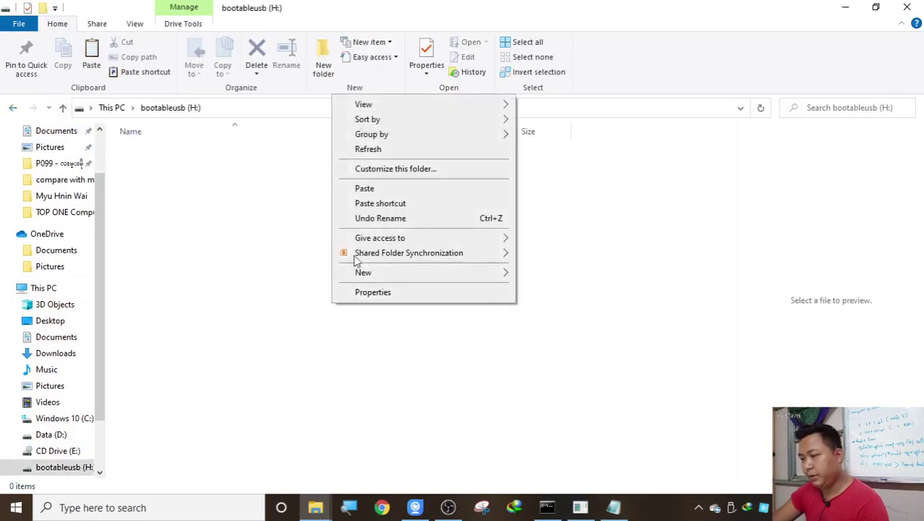
{"action": "left_click", "coordinate": [387, 192]}
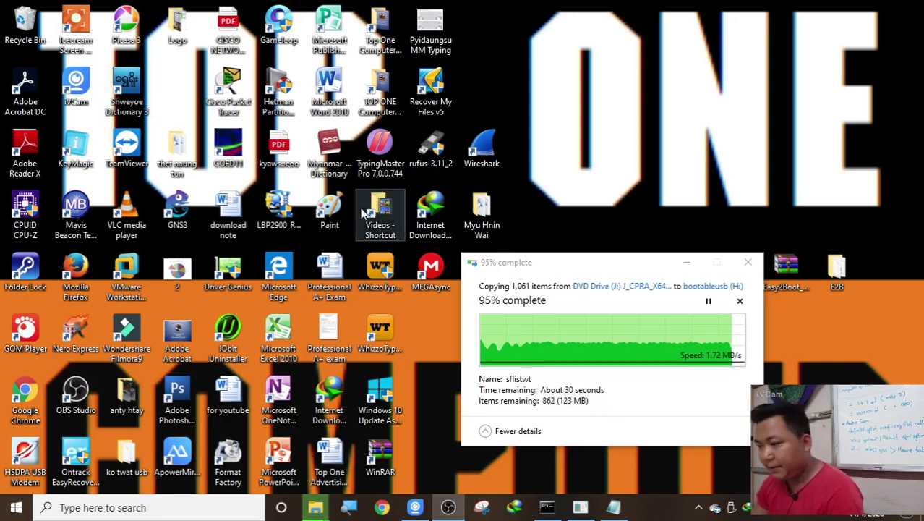
{"action": "left_click_drag", "start_coordinate": [504, 269], "coordinate": [460, 83]}
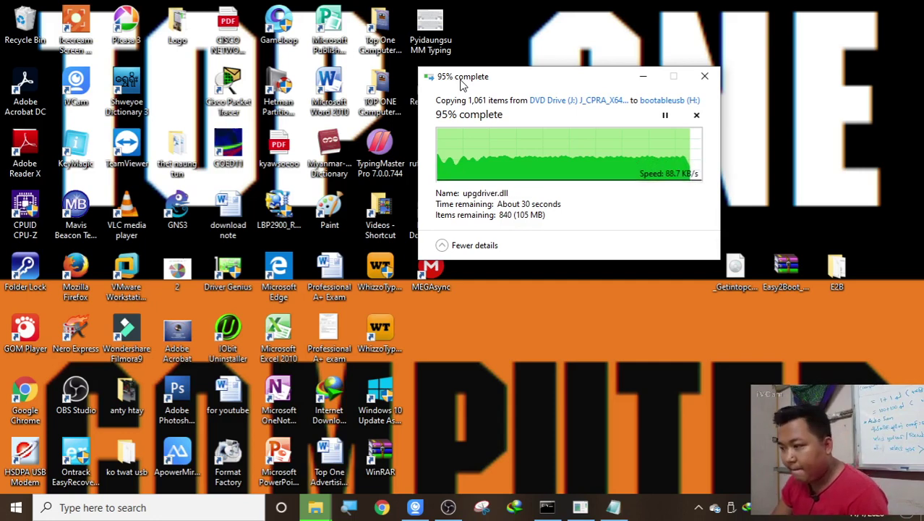
{"action": "left_click", "coordinate": [522, 47]}
{"action": "right_click", "coordinate": [520, 42]}
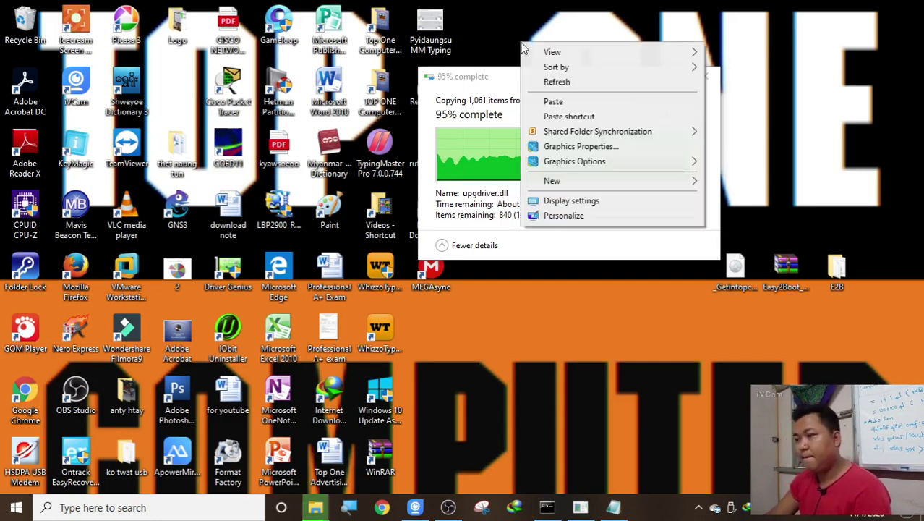
{"action": "left_click", "coordinate": [533, 82]}
{"action": "right_click", "coordinate": [532, 25]}
{"action": "left_click", "coordinate": [553, 65]}
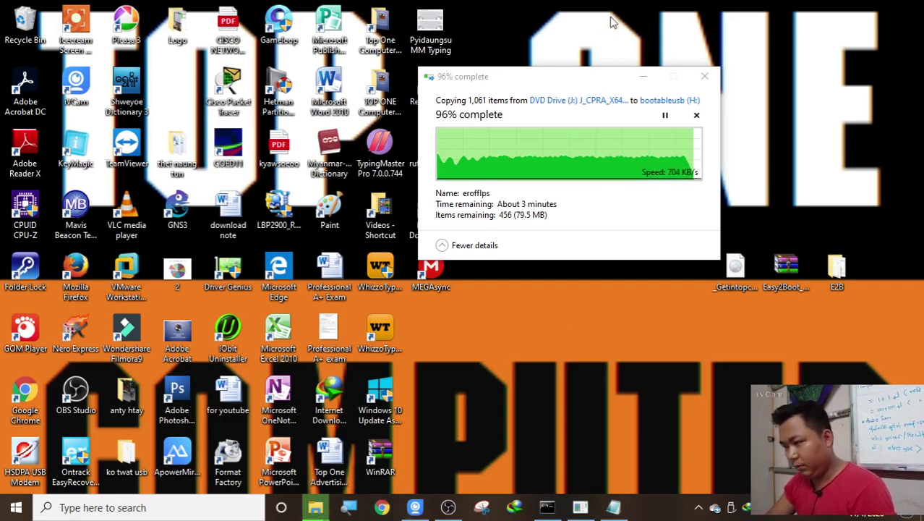
{"action": "right_click", "coordinate": [609, 21]}
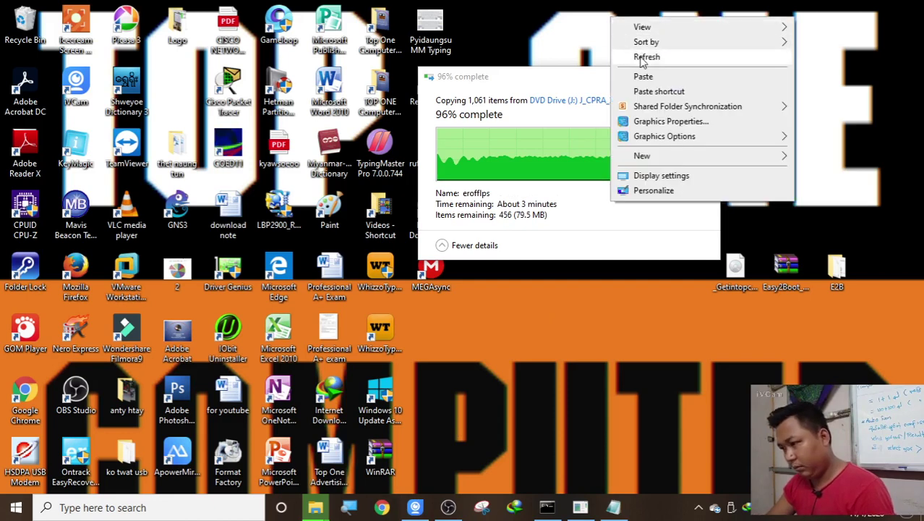
{"action": "left_click", "coordinate": [632, 57]}
{"action": "right_click", "coordinate": [624, 35]}
{"action": "left_click", "coordinate": [641, 73]}
{"action": "left_click_drag", "start_coordinate": [384, 9], "coordinate": [473, 14]}
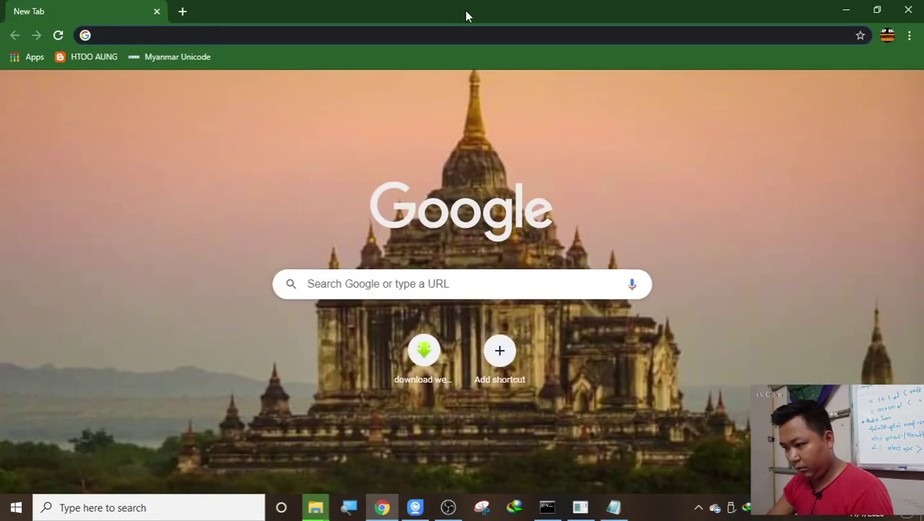
{"action": "left_click", "coordinate": [905, 10]}
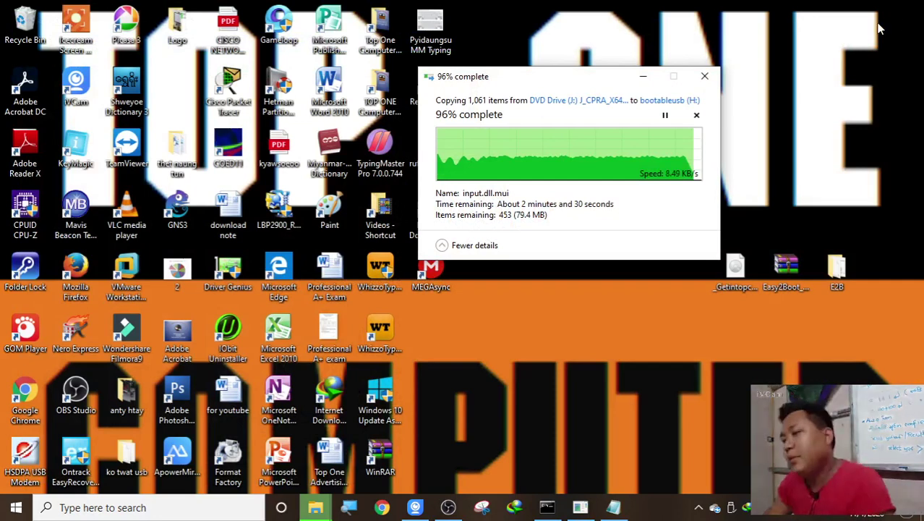
{"action": "right_click", "coordinate": [915, 29]}
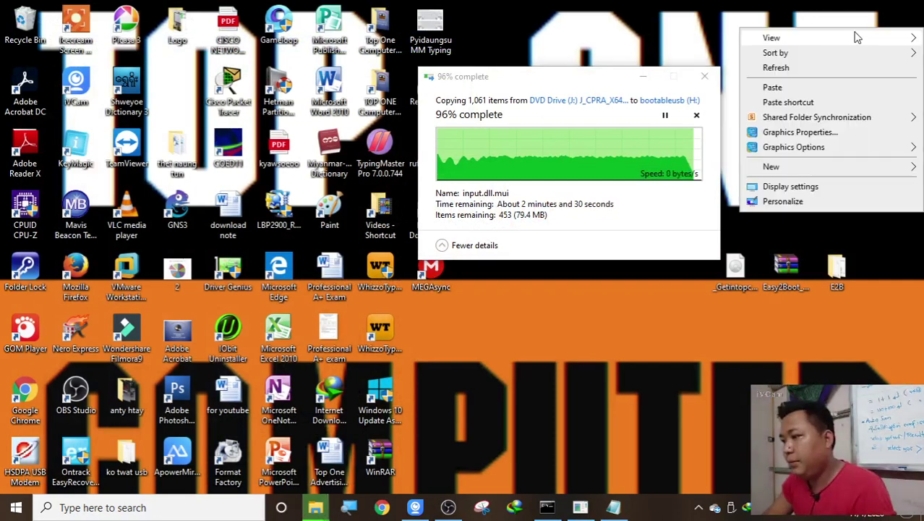
{"action": "left_click", "coordinate": [859, 69]}
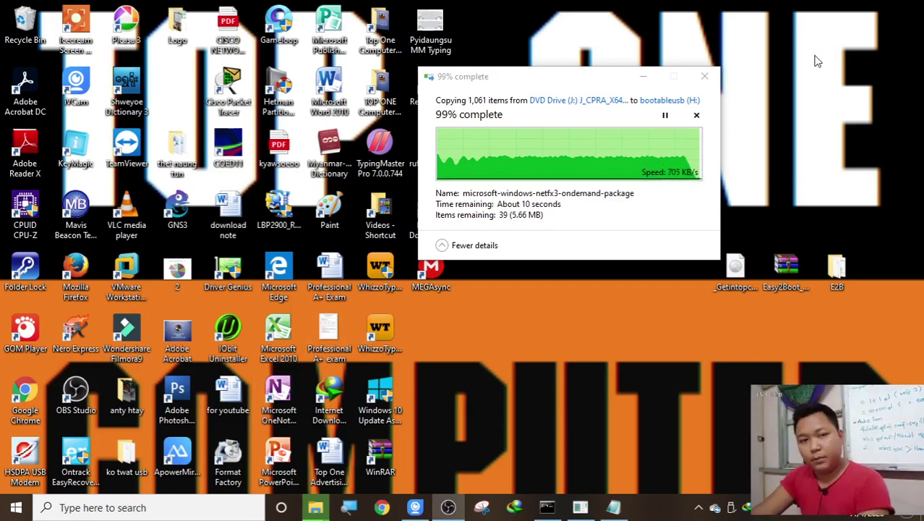
{"action": "right_click", "coordinate": [801, 34]}
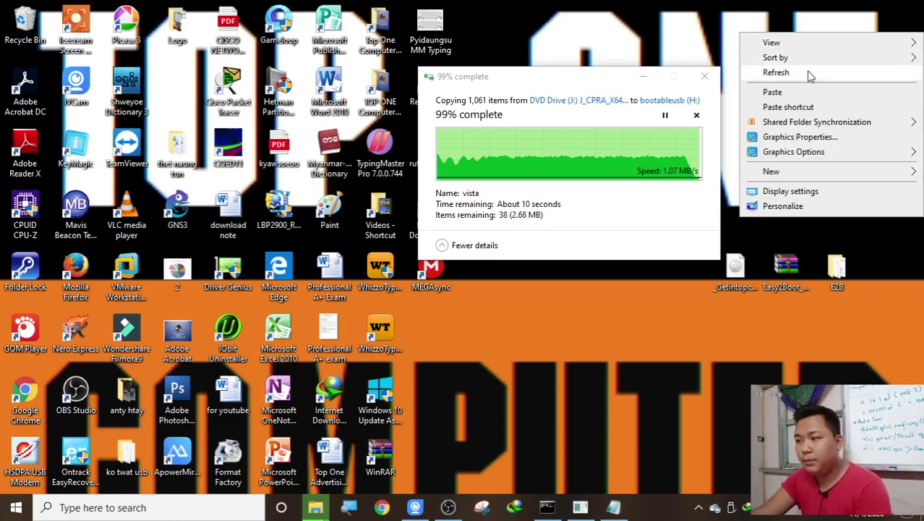
{"action": "left_click", "coordinate": [808, 74]}
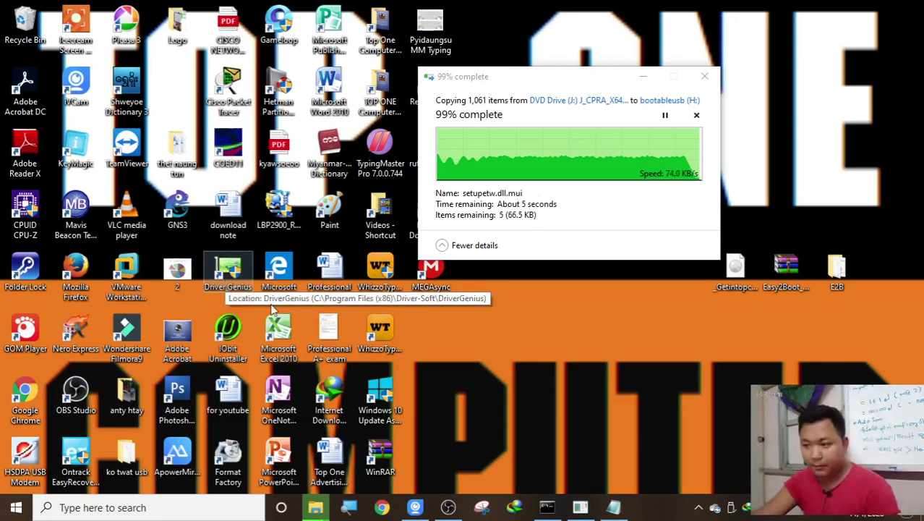
Show This PC in File Explorer and compare the space used on bootableusb (H:) with the size of the mounted DVD Drive (J:).
{"action": "mouse_move", "coordinate": [613, 510]}
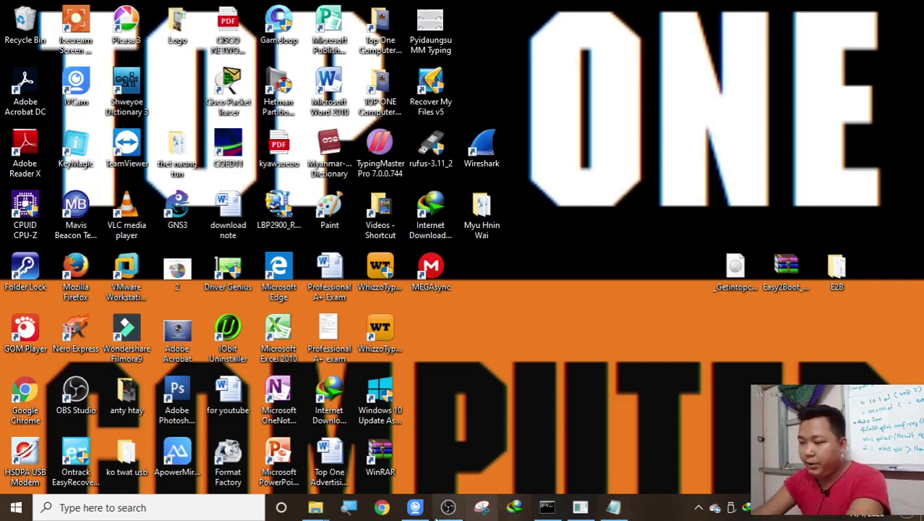
{"action": "mouse_move", "coordinate": [315, 507]}
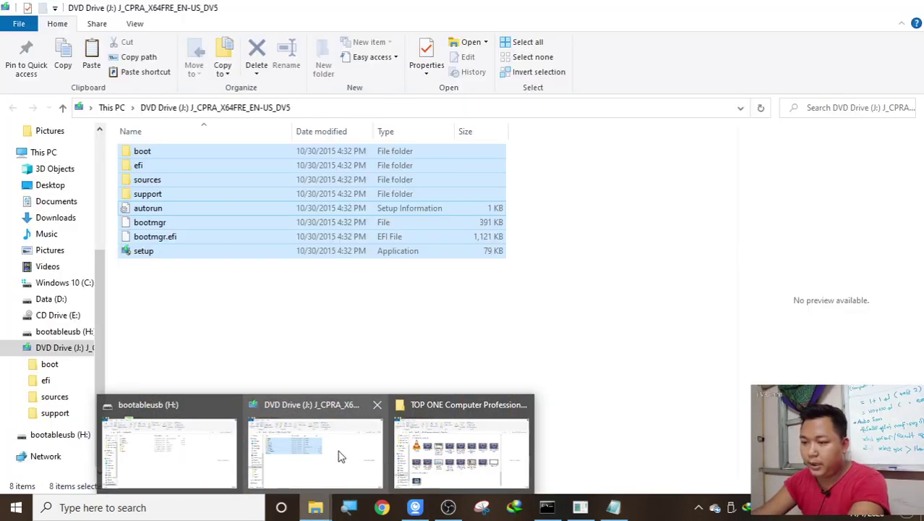
{"action": "left_click", "coordinate": [340, 456]}
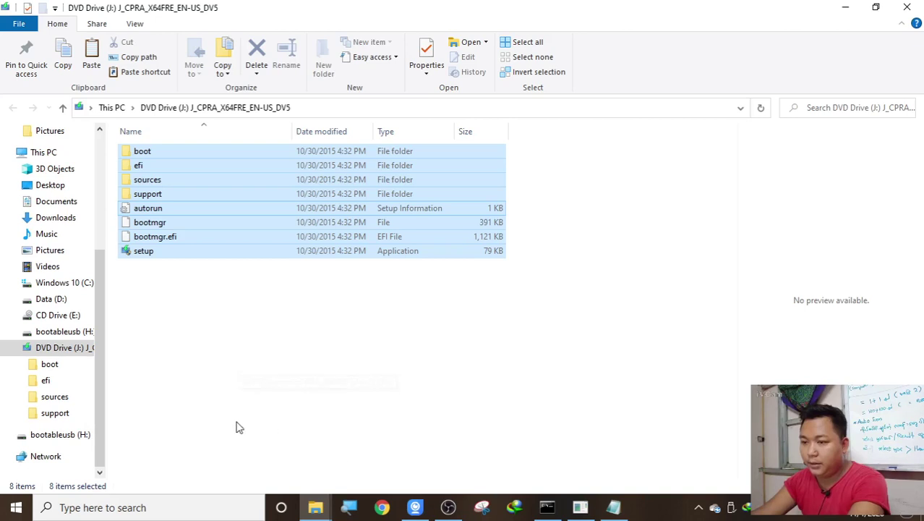
{"action": "left_click", "coordinate": [52, 158]}
{"action": "left_click", "coordinate": [407, 346]}
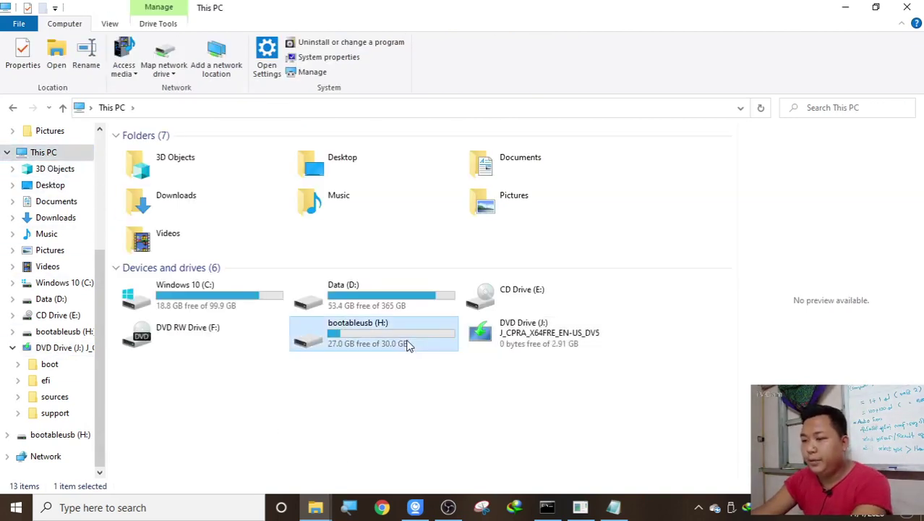
{"action": "left_click", "coordinate": [535, 350]}
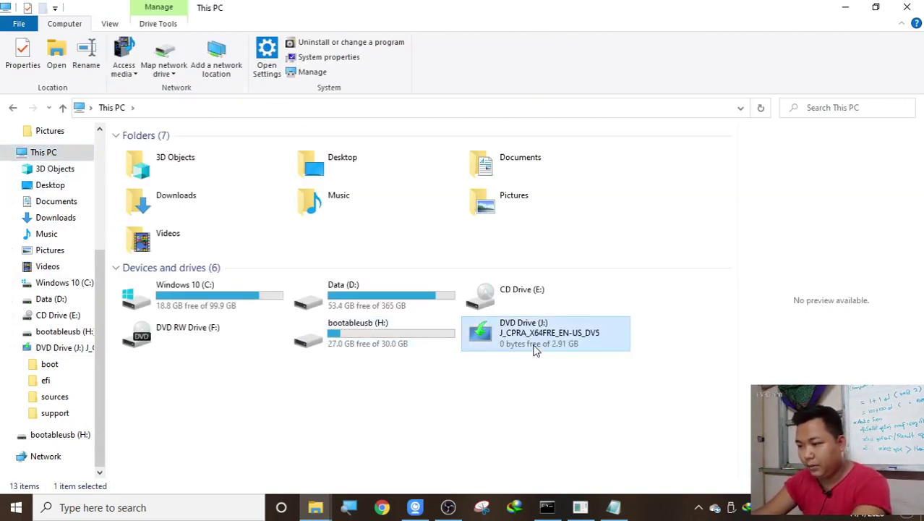
{"action": "double_click", "coordinate": [539, 340]}
{"action": "right_click", "coordinate": [539, 338]}
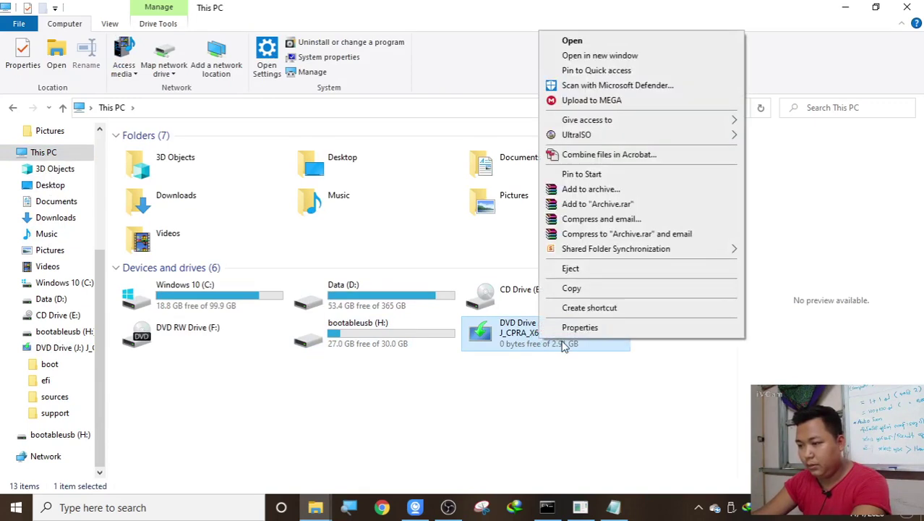
{"action": "left_click", "coordinate": [459, 384]}
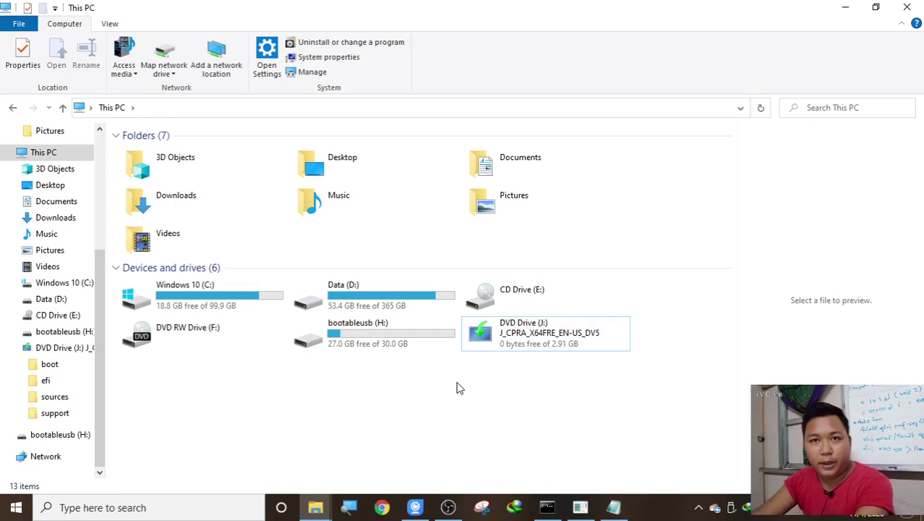
Open the bootableusb (H:) drive to check the copied setup files and shrink its maximized window to a floating one.
{"action": "left_click", "coordinate": [405, 343]}
{"action": "double_click", "coordinate": [405, 344]}
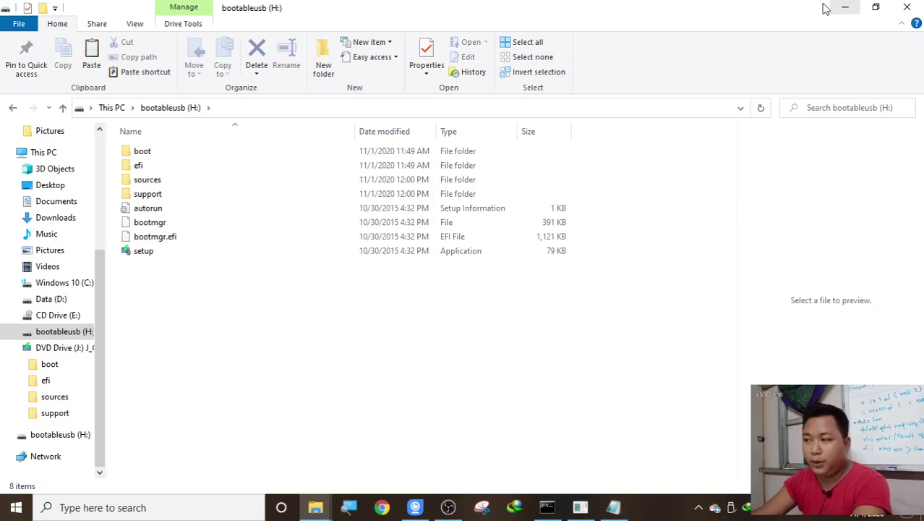
{"action": "left_click_drag", "start_coordinate": [763, 6], "coordinate": [756, 38]}
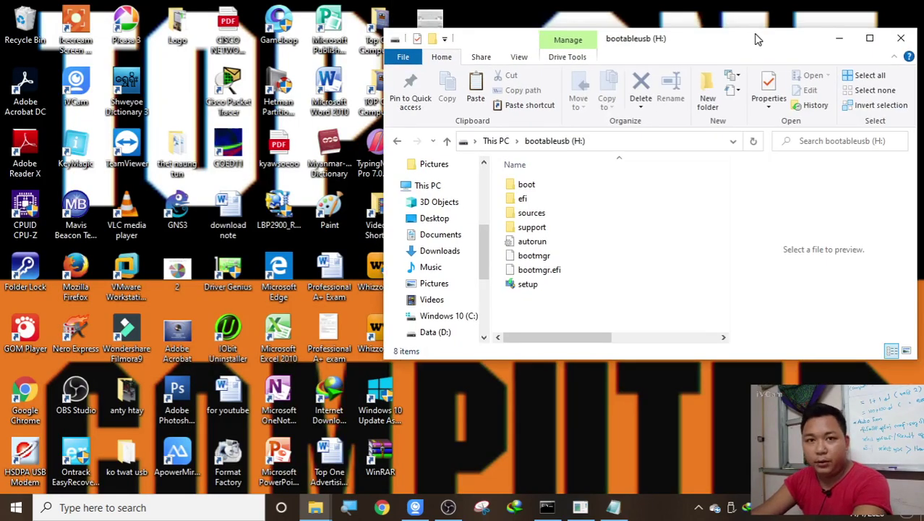